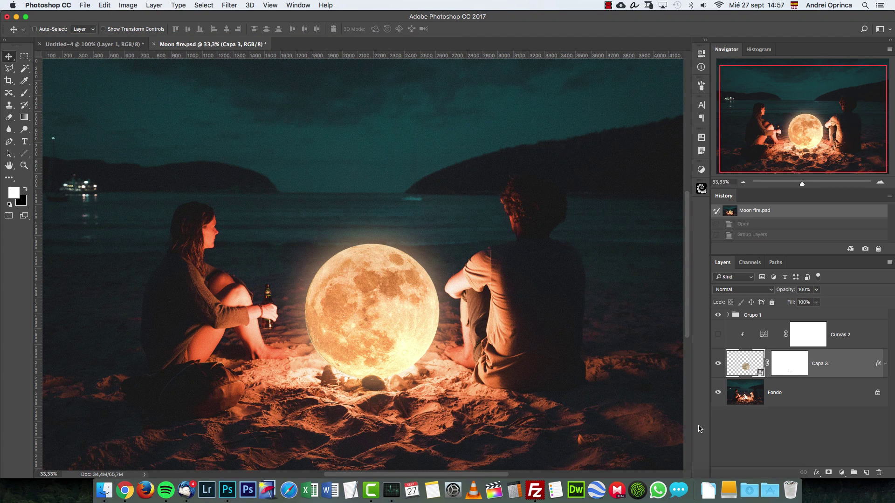
Hide and then re-show the Capa 3 moon layer to compare the composite
alt+click(719, 396)
alt+click(719, 395)
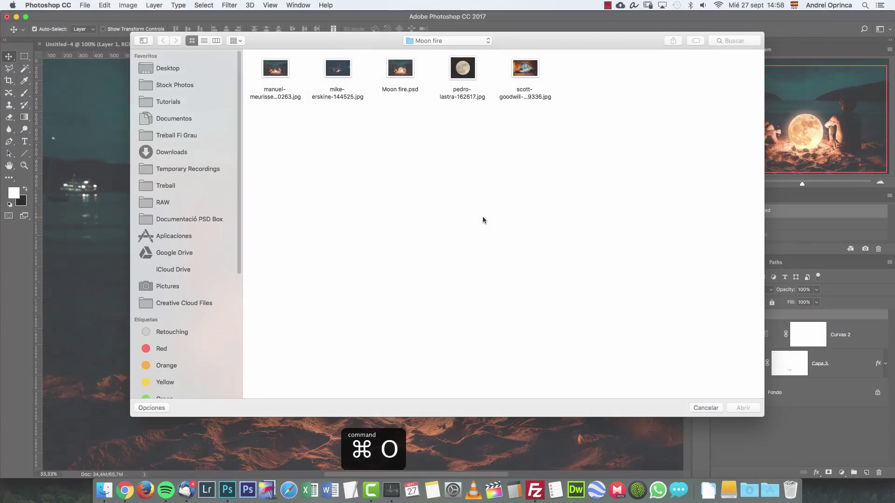
Preview the folder's photos, then open the beach campfire photo manuel-meurisse-350263.jpg
click(275, 71)
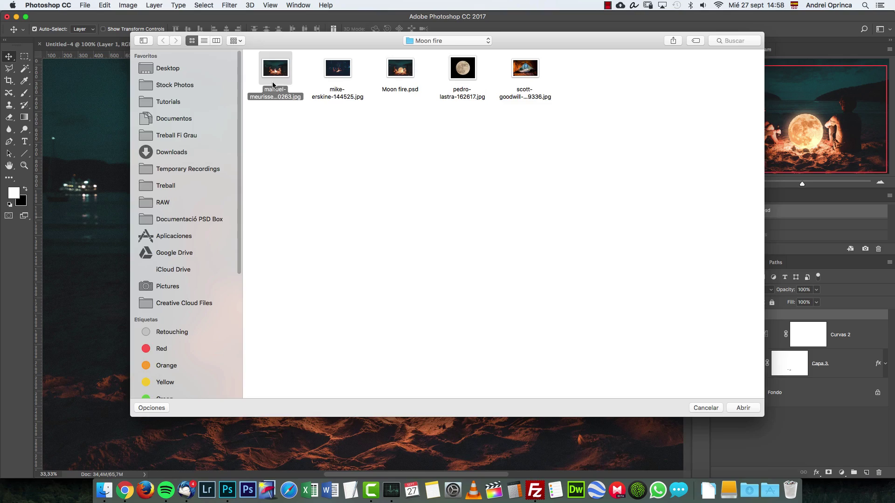
key(space)
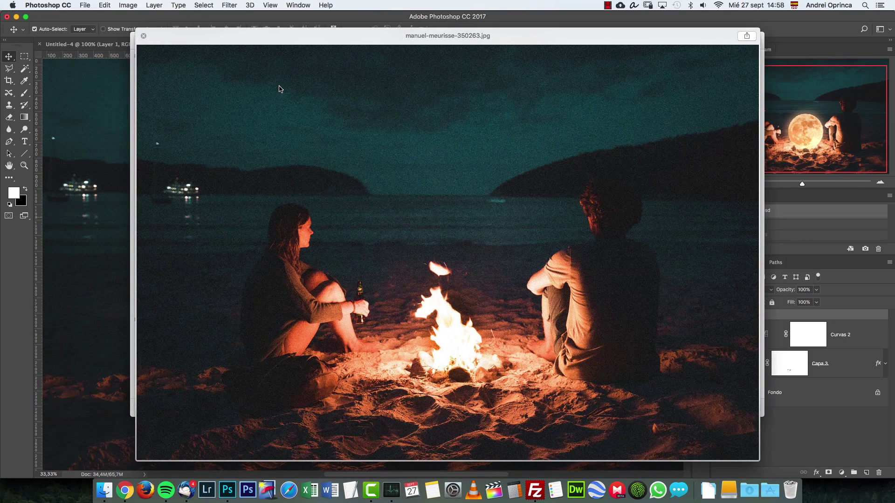
key(Right)
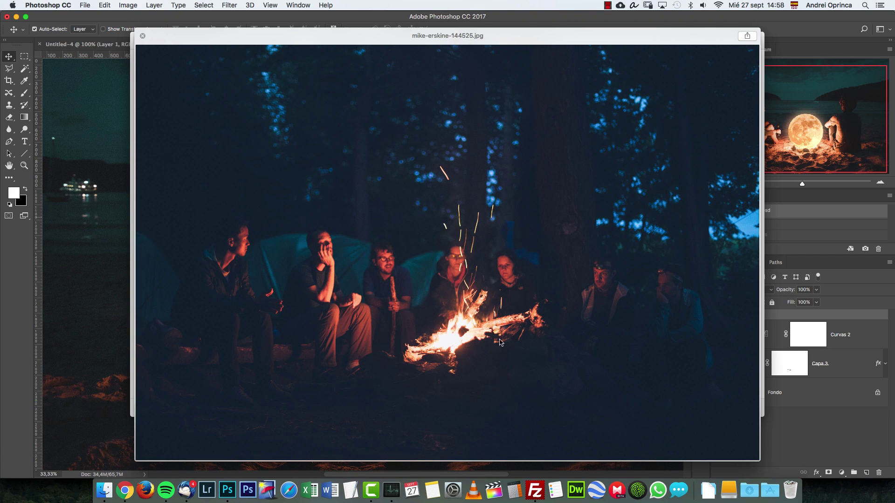
key(Escape)
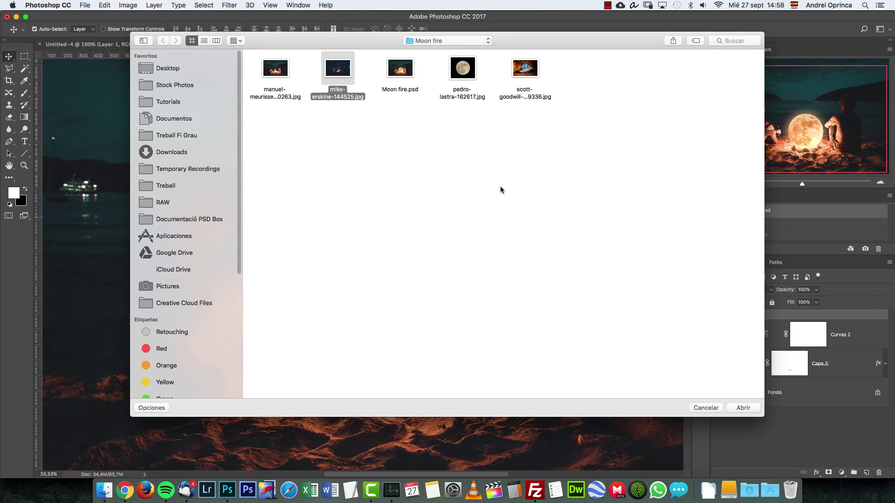
key(Left)
click(748, 409)
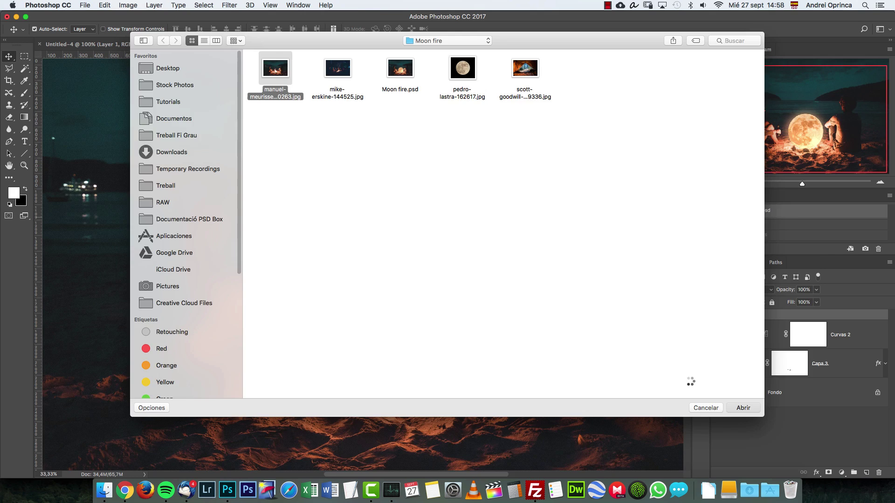
Open the full moon photo pedro-lastra-162617.jpg as a second document
key(super+o)
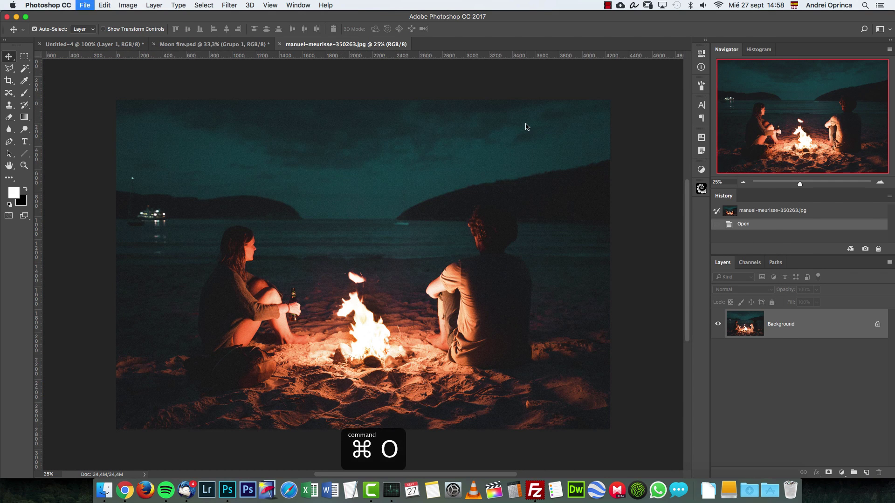
key(p)
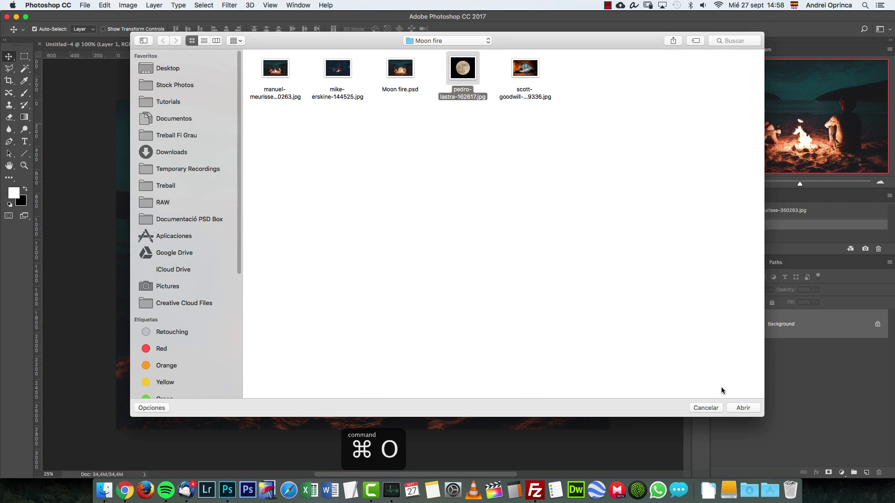
click(743, 408)
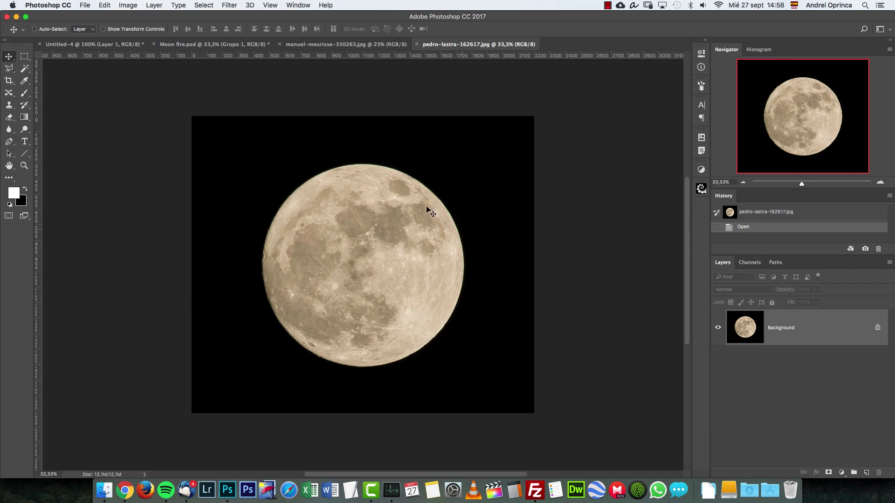
Select the black sky with the Magic Wand and mask it out, isolating the moon as Layer 0
click(24, 68)
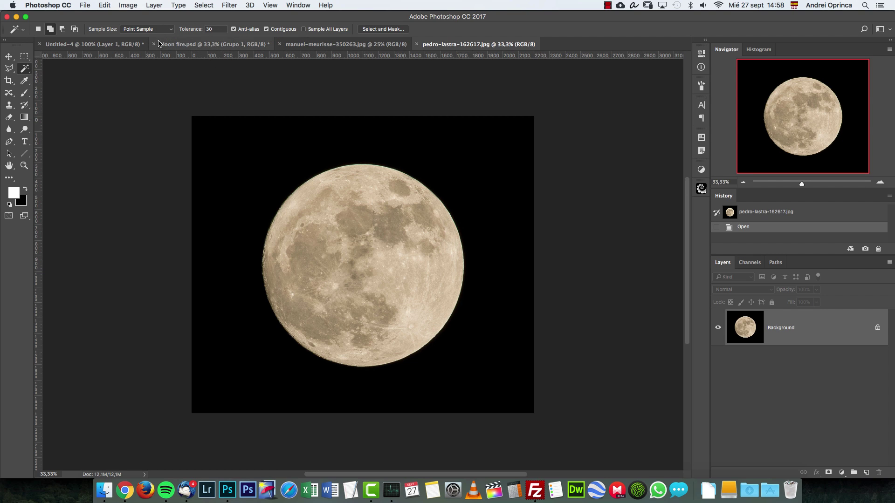
click(272, 179)
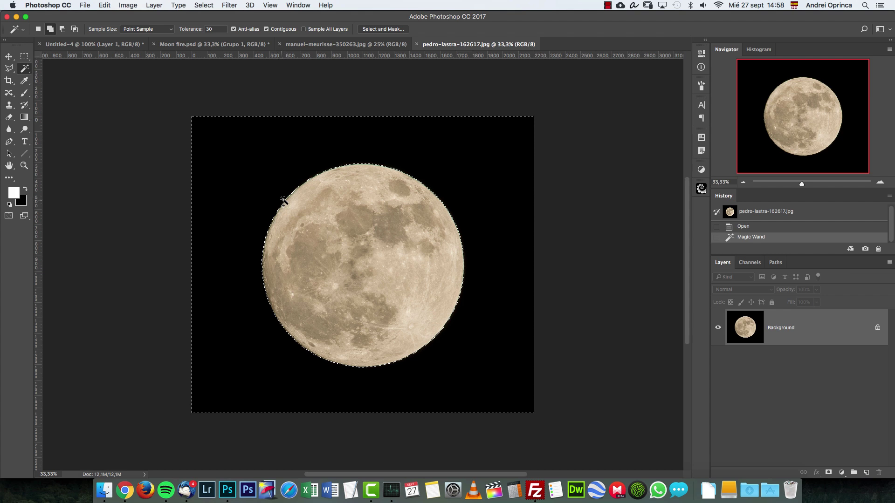
alt+click(828, 472)
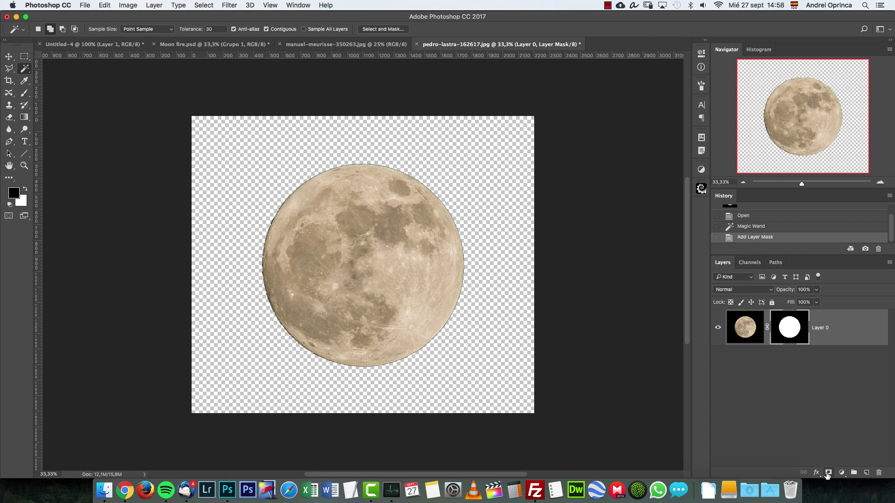
key(super+1)
scroll(457, 254, up, 5)
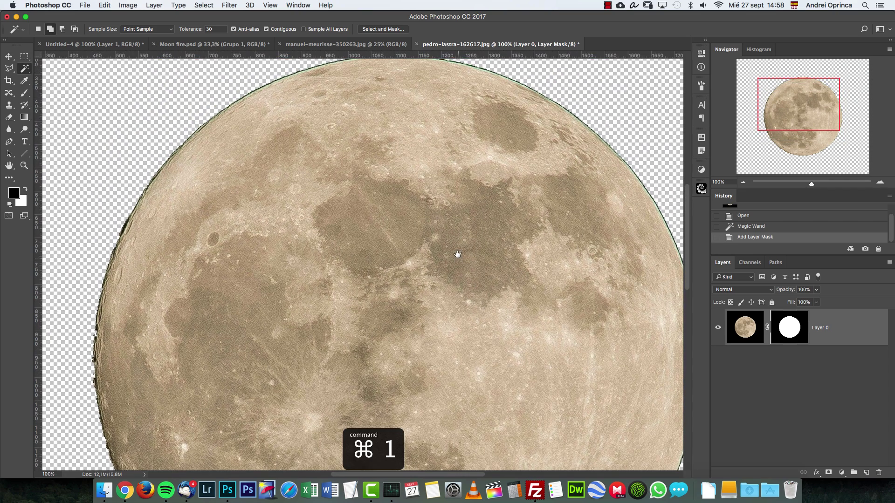
In Select and Mask, set Shift Edge -16%, Feather 7,0 px and Contrast 44%
right_click(790, 328)
click(816, 395)
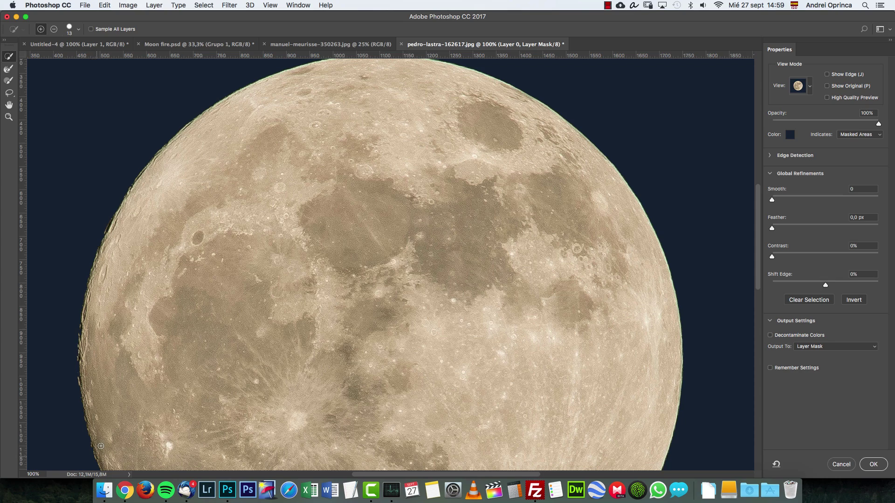
scroll(450, 323, down, 5)
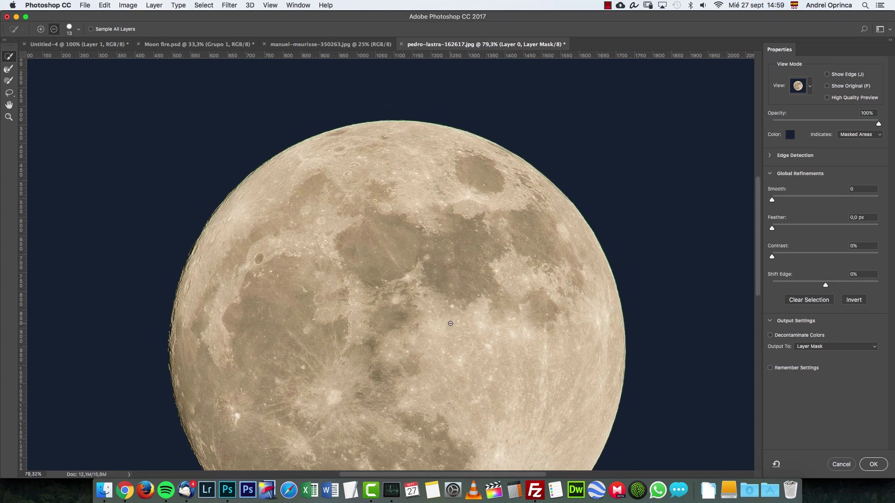
mouse_move(449, 322)
mouse_down()
mouse_move(459, 276)
mouse_move(447, 269)
mouse_up()
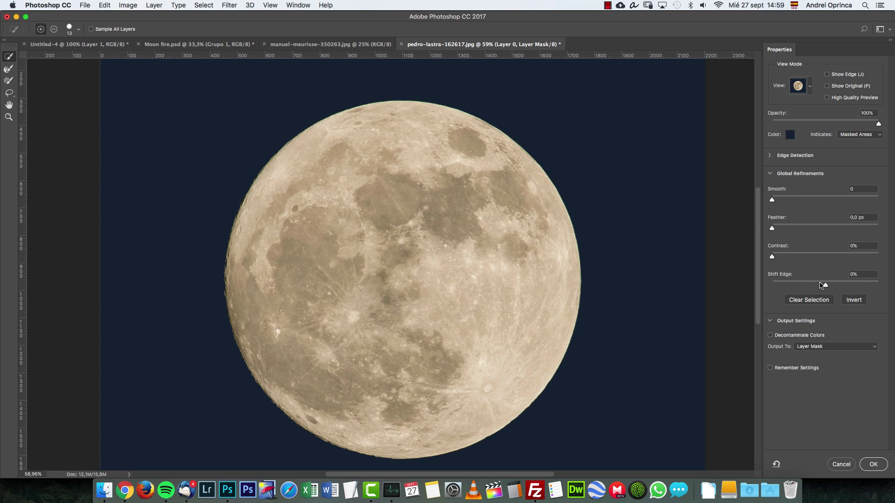
click(817, 283)
click(807, 228)
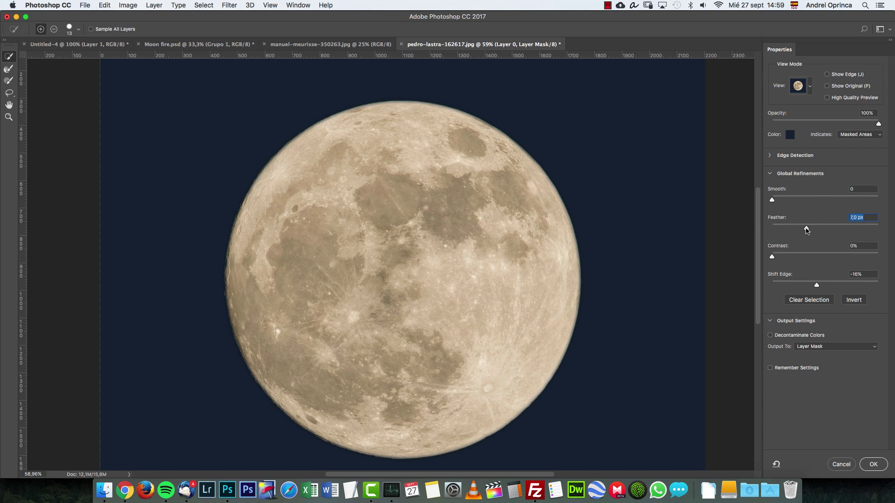
click(818, 255)
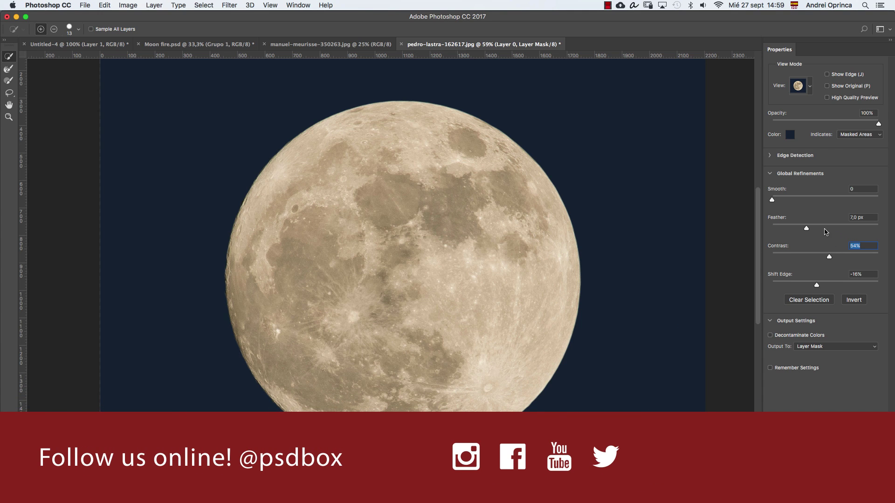
Fine-tune the moon's mask edge at 100% zoom to Feather 6,9 px and Contrast 53%
click(815, 227)
key(ctrl+1)
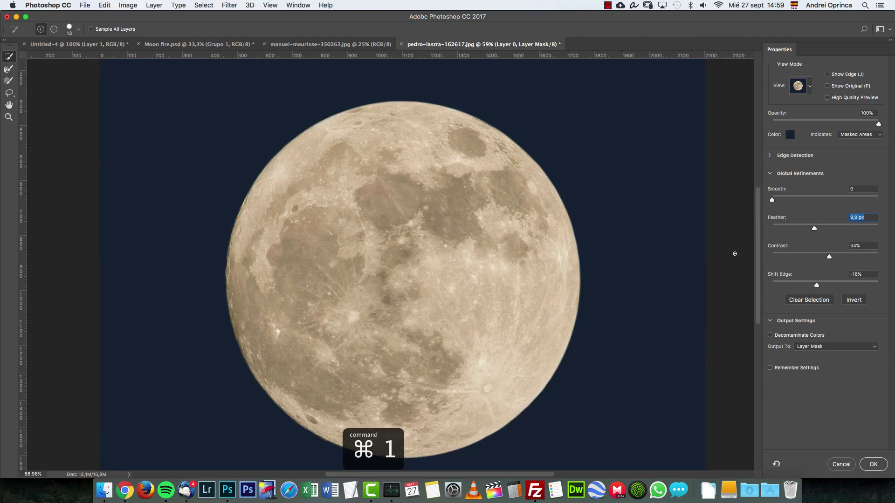
scroll(699, 226, up, 5)
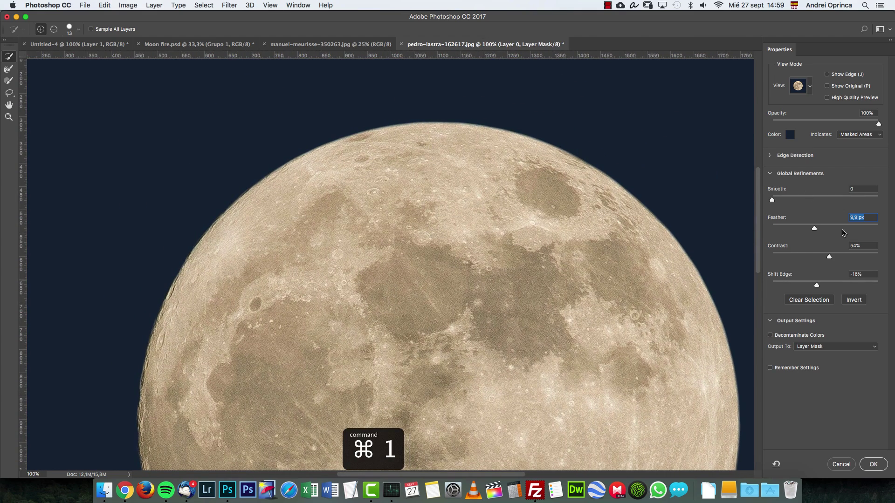
click(872, 257)
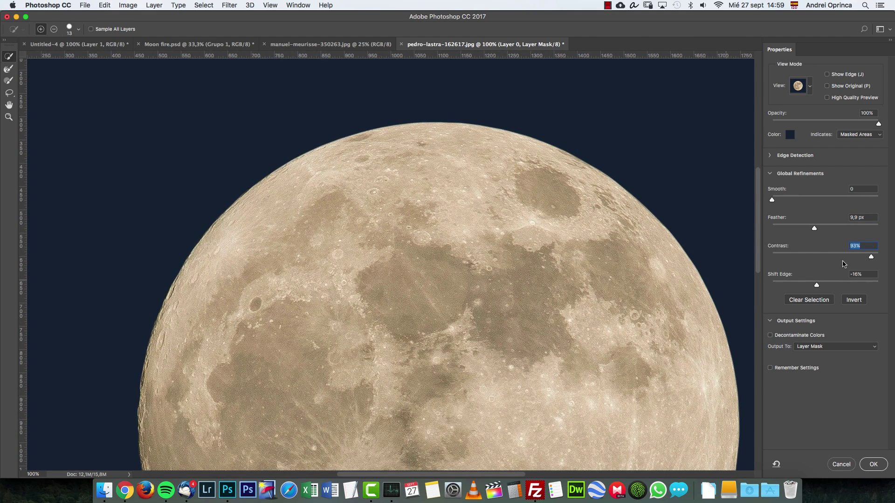
click(833, 255)
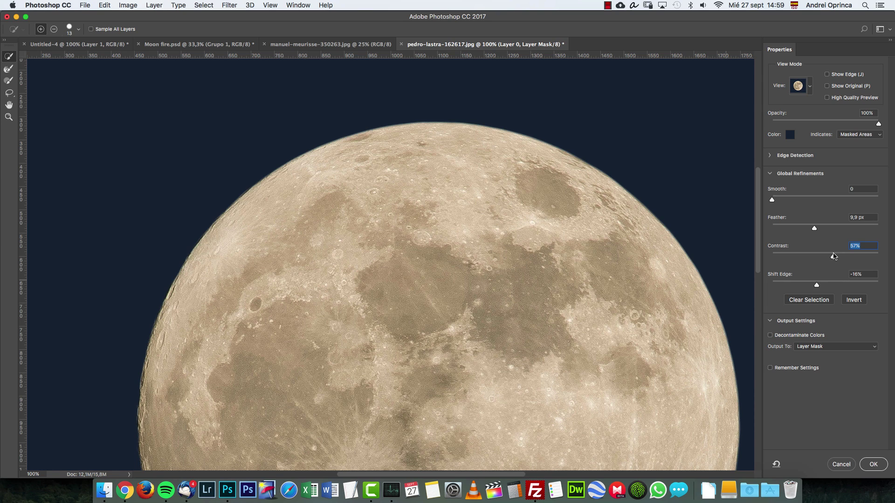
click(806, 229)
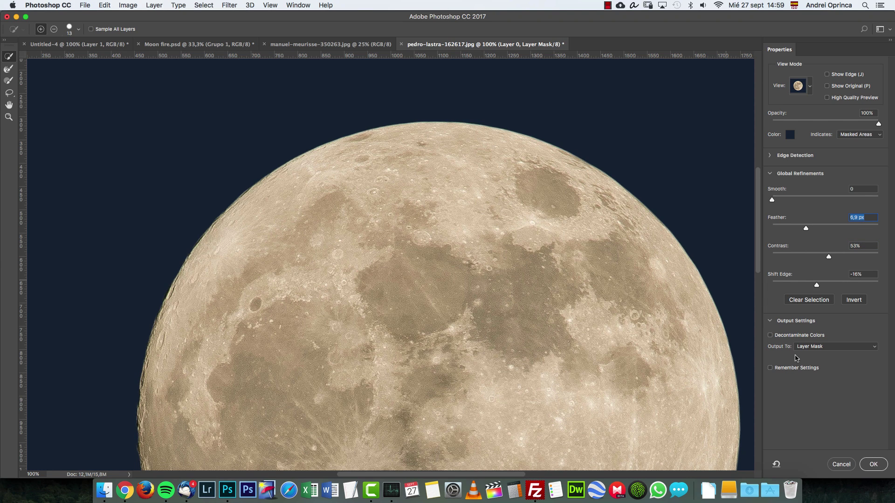
Apply the refined mask edge and zoom out to see the whole moon
click(869, 463)
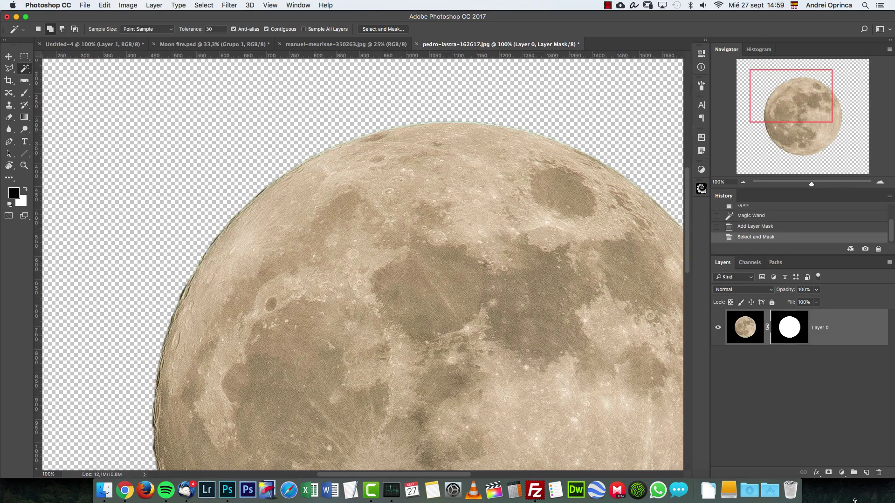
drag(800, 106, 765, 137)
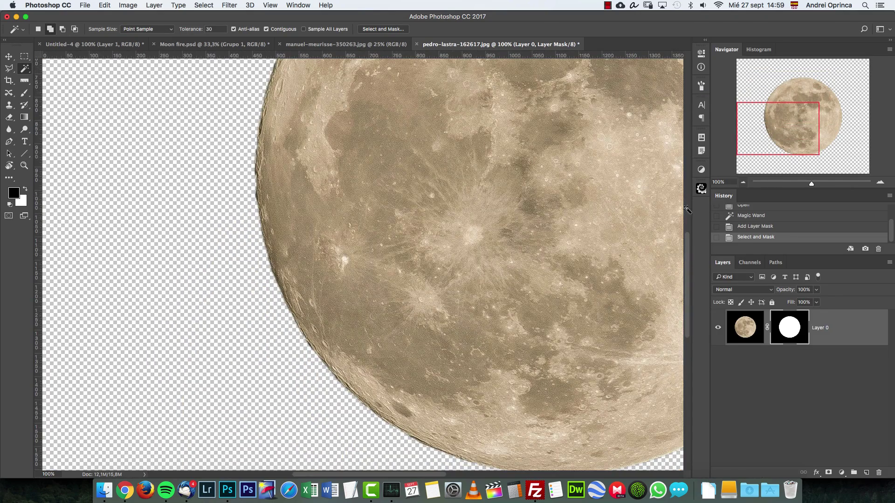
key(v)
key(super+minus)
key(super+minus)
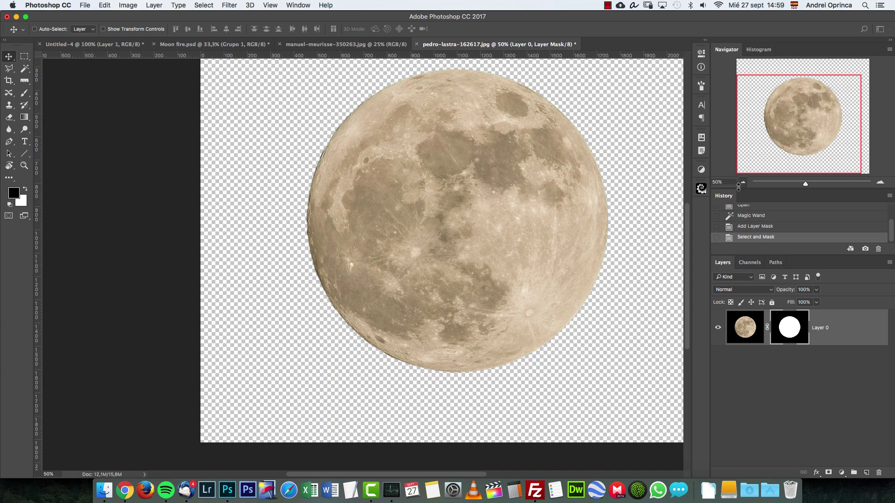
drag(565, 165, 516, 242)
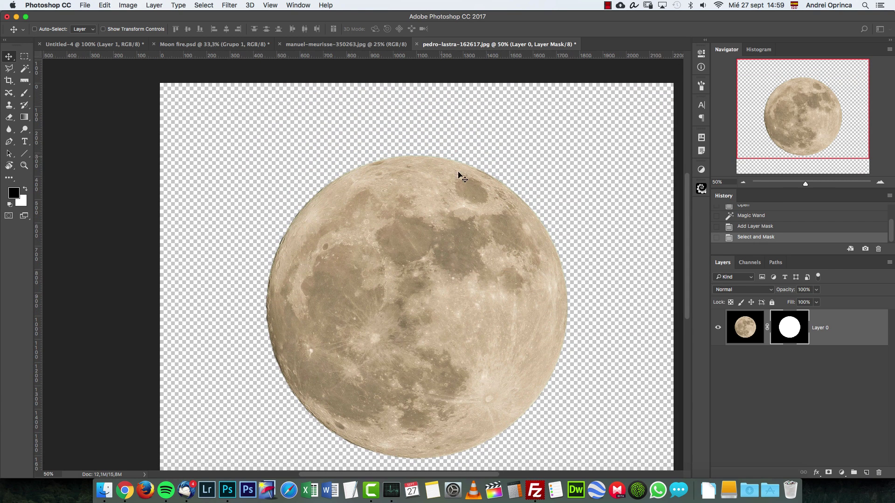
Drag the masked moon into the campfire photo as Layer 1, checking it at 100% and 50%
drag(756, 317, 351, 47)
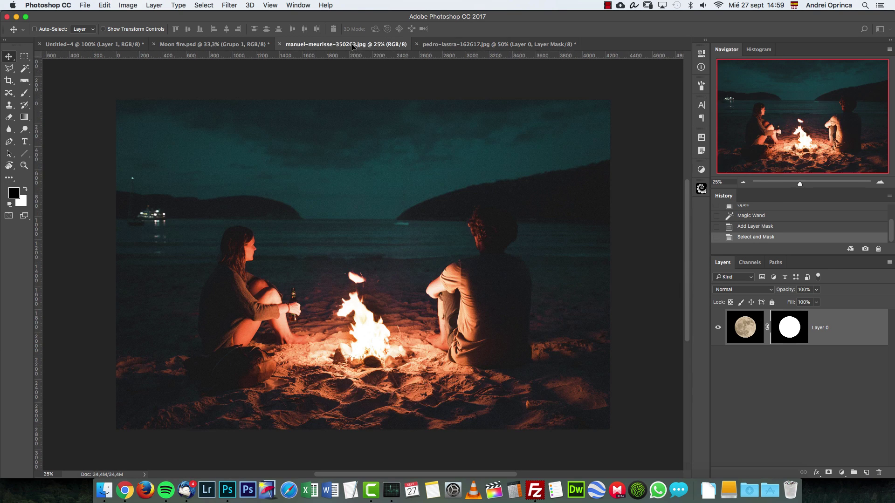
drag(397, 173, 405, 180)
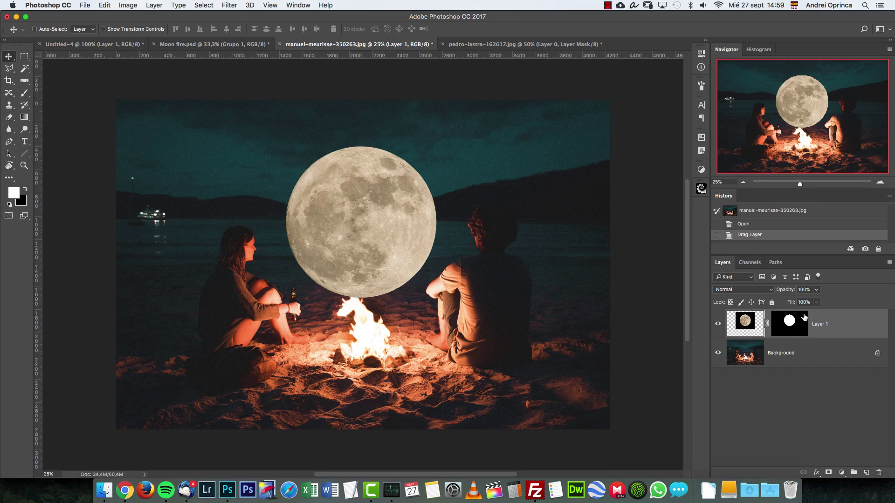
key(super+1)
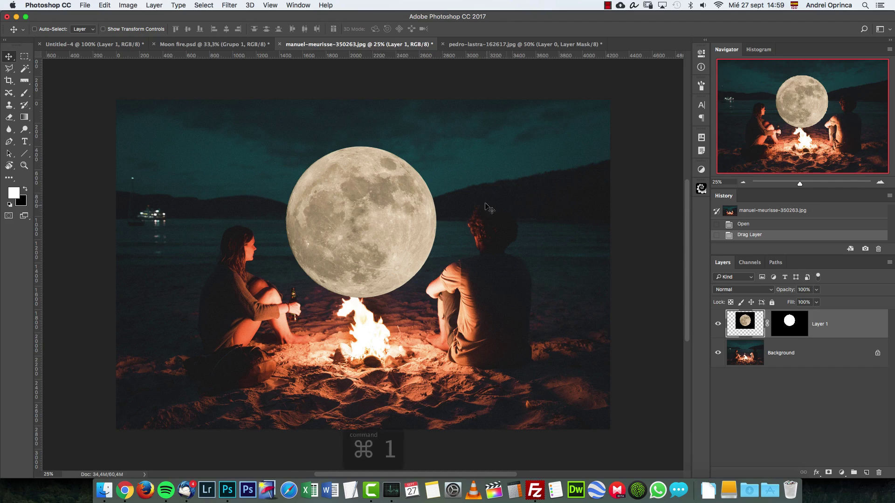
drag(266, 134, 452, 326)
drag(397, 139, 378, 265)
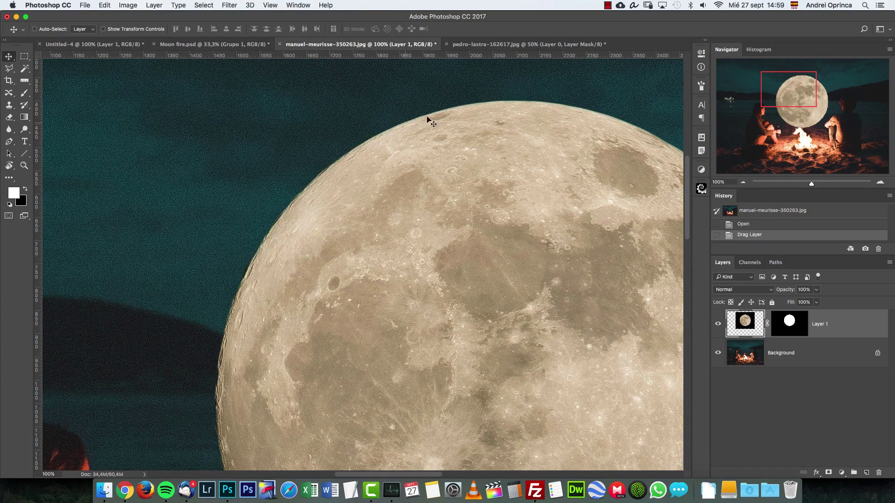
scroll(392, 107, down, 10)
scroll(392, 107, right, 9)
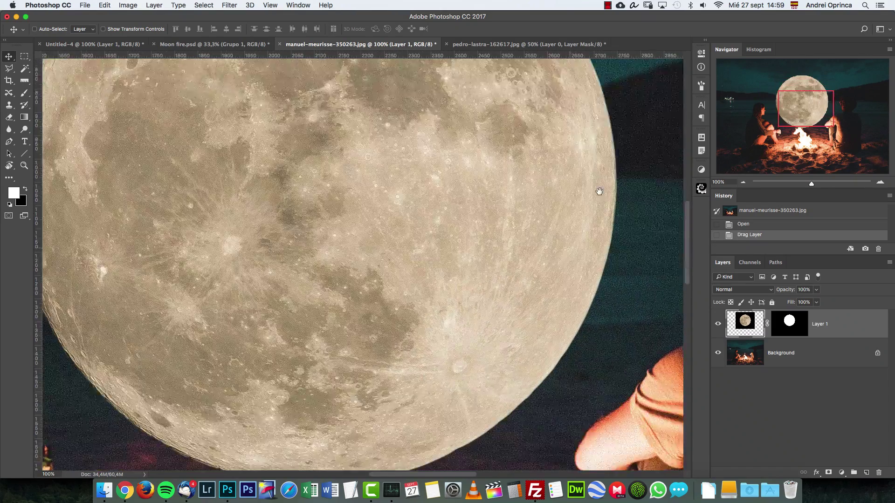
scroll(599, 191, down, 5)
click(743, 182)
click(743, 182)
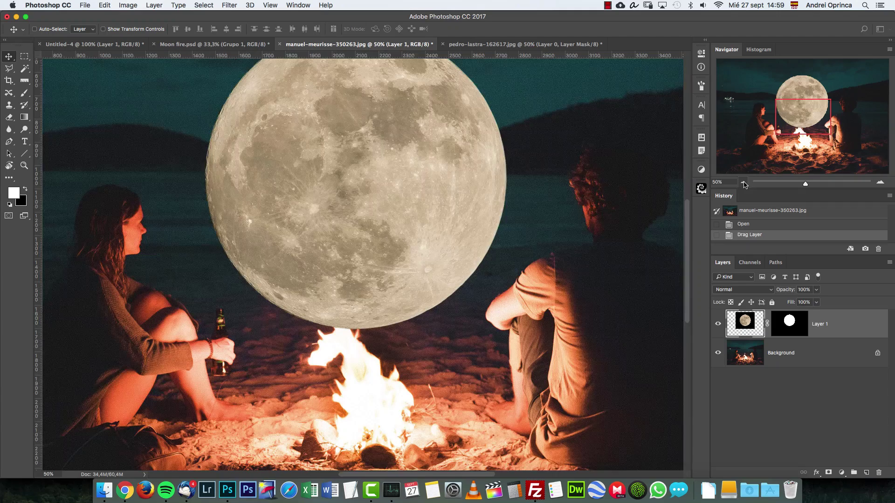
click(743, 182)
Convert Layer 1 to a Smart Object and scale it to about 65% over the campfire
right_click(840, 322)
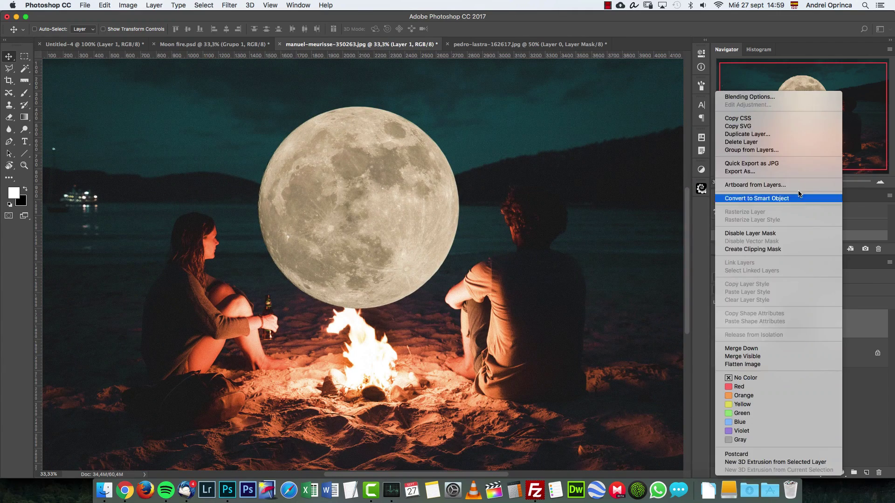
click(769, 197)
key(super+t)
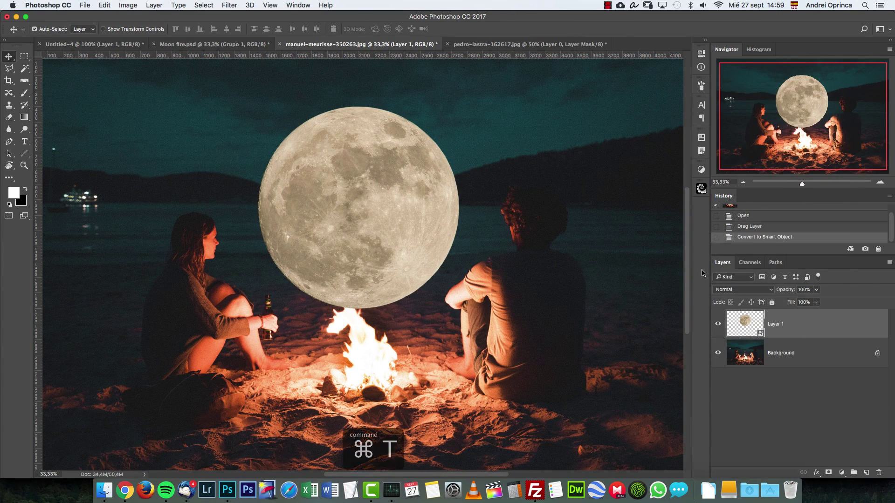
drag(456, 107, 417, 149)
drag(383, 226, 386, 357)
drag(414, 283, 437, 264)
mouse_move(392, 312)
mouse_down()
mouse_move(391, 295)
mouse_move(396, 305)
mouse_up()
key(super+1)
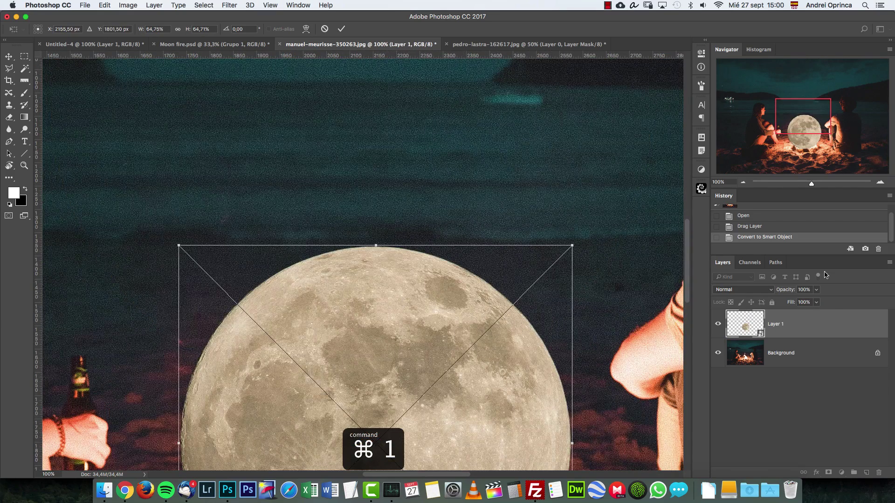
Set the moon's opacity to 62%, nudge it into place and commit the transform
click(816, 289)
drag(818, 300, 799, 300)
drag(808, 135, 803, 172)
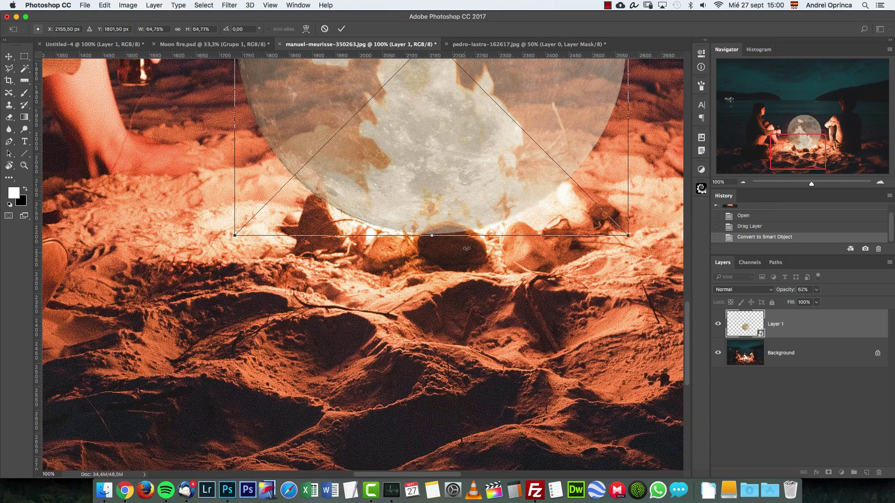
drag(466, 162, 469, 174)
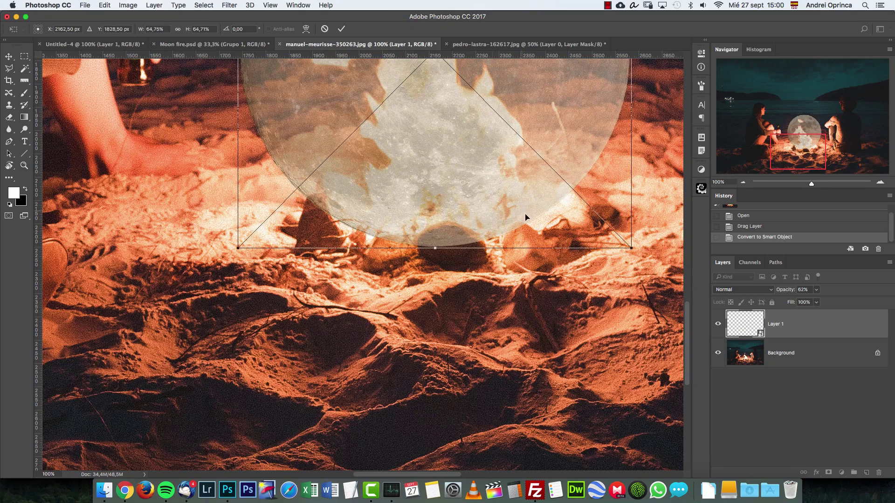
scroll(525, 217, up, 10)
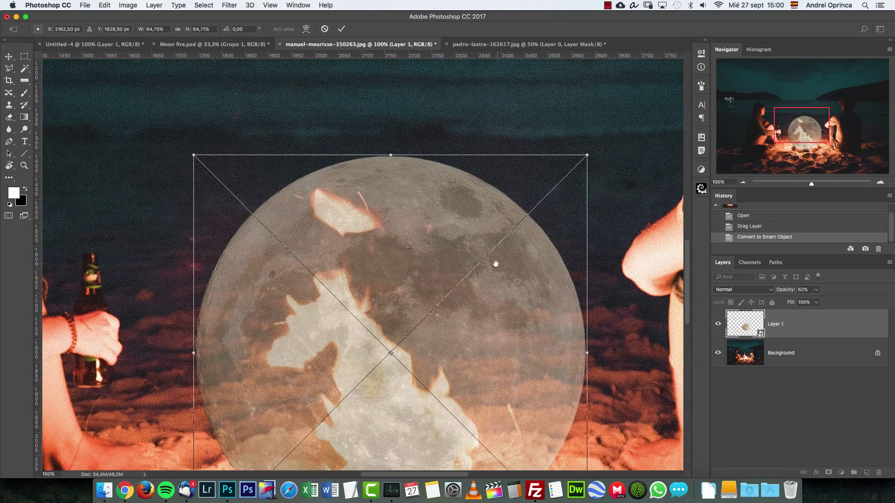
scroll(496, 264, up, 1)
key(Return)
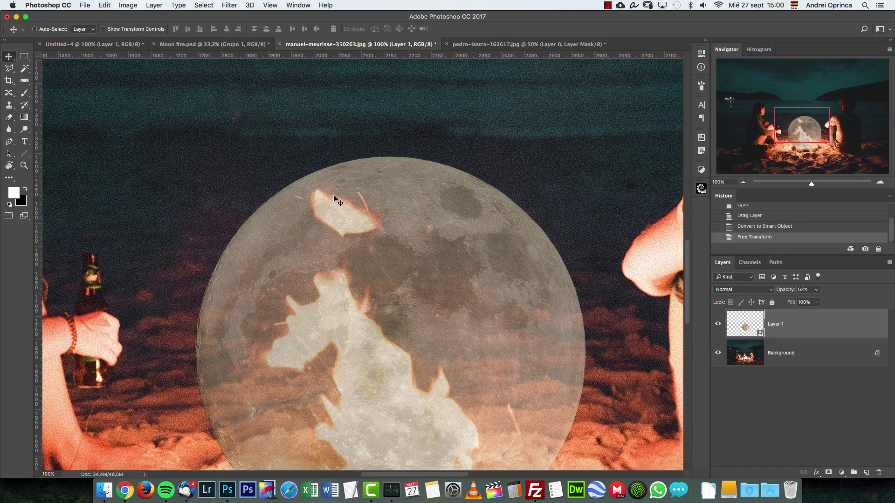
Add a layer mask to the moon layer and rename it 'mooon'
scroll(489, 368, down, 8)
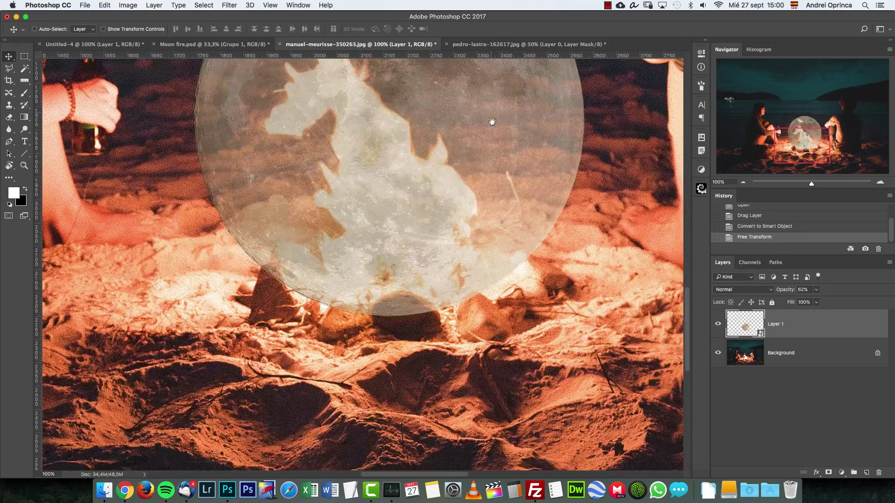
click(880, 182)
click(880, 183)
click(828, 472)
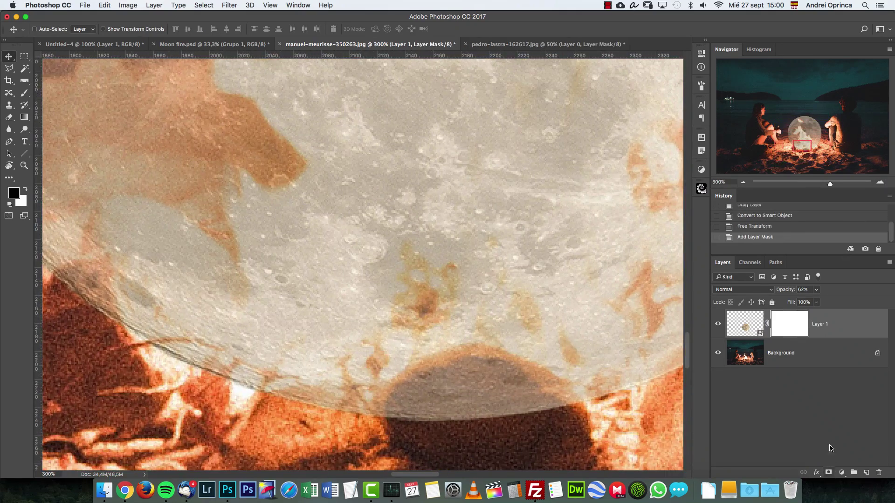
double_click(820, 325)
text(mooon)
key(Return)
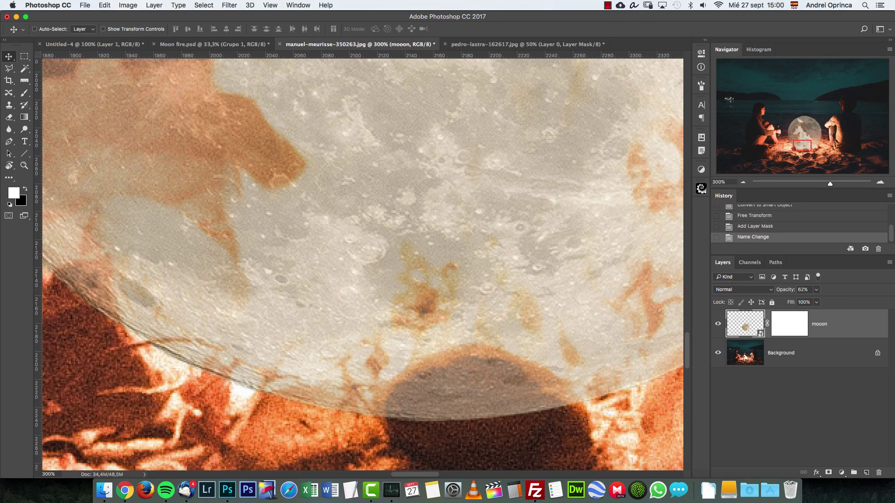
Paint black on the mooon mask to hide the moon over the rock at its base
drag(441, 356, 351, 265)
key(b)
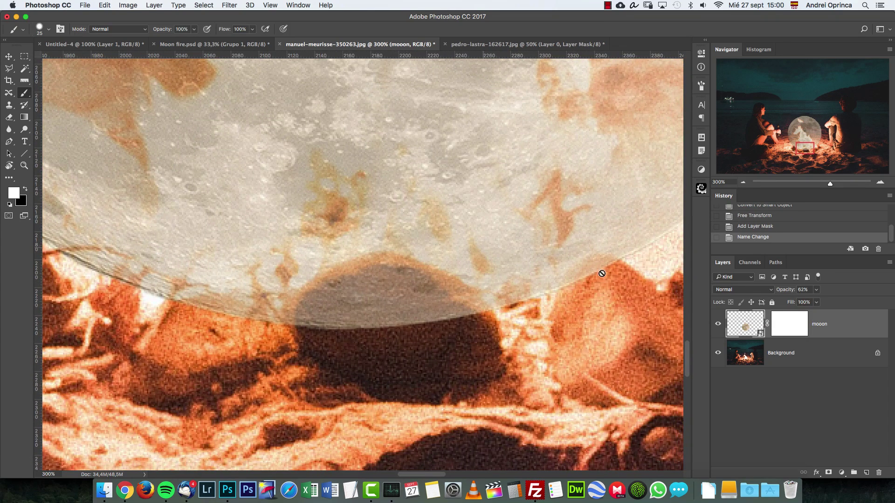
click(792, 325)
key(x)
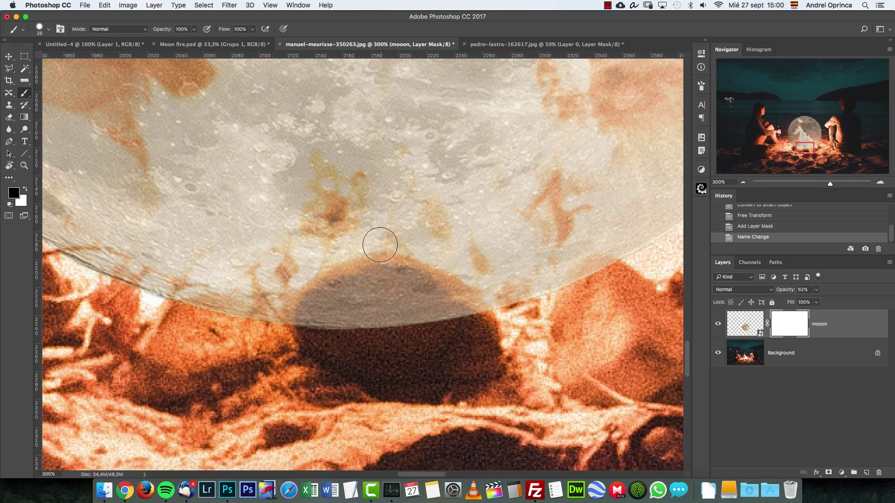
right_click(407, 198)
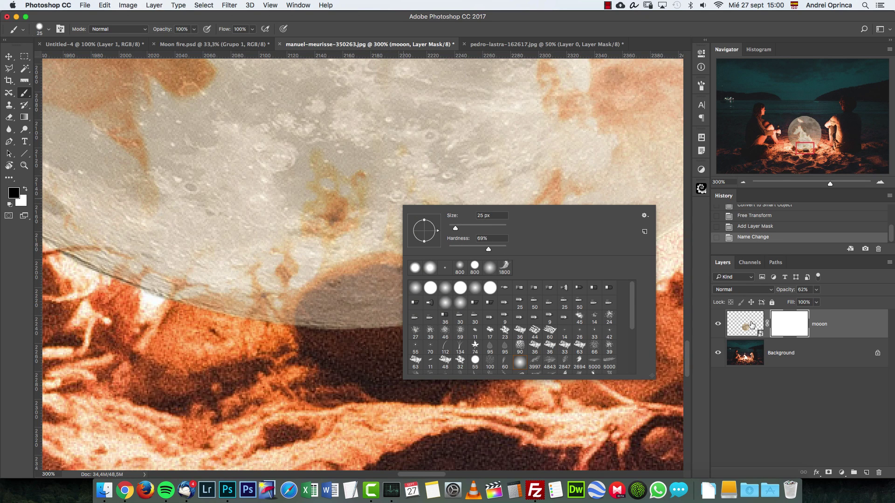
click(789, 320)
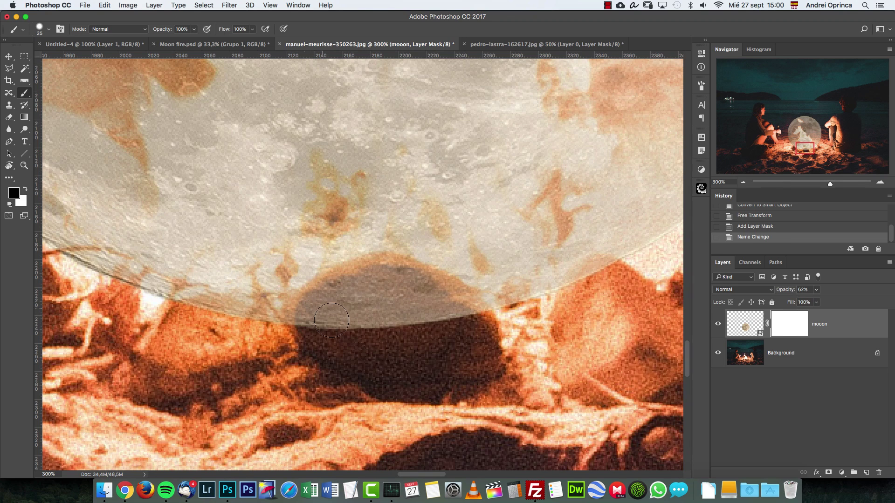
mouse_move(310, 327)
mouse_down()
mouse_move(325, 310)
mouse_move(303, 321)
mouse_move(333, 291)
mouse_move(393, 271)
mouse_move(479, 317)
mouse_move(423, 289)
mouse_move(445, 297)
mouse_move(429, 316)
mouse_move(438, 322)
mouse_move(361, 306)
mouse_move(336, 326)
mouse_up()
key(x)
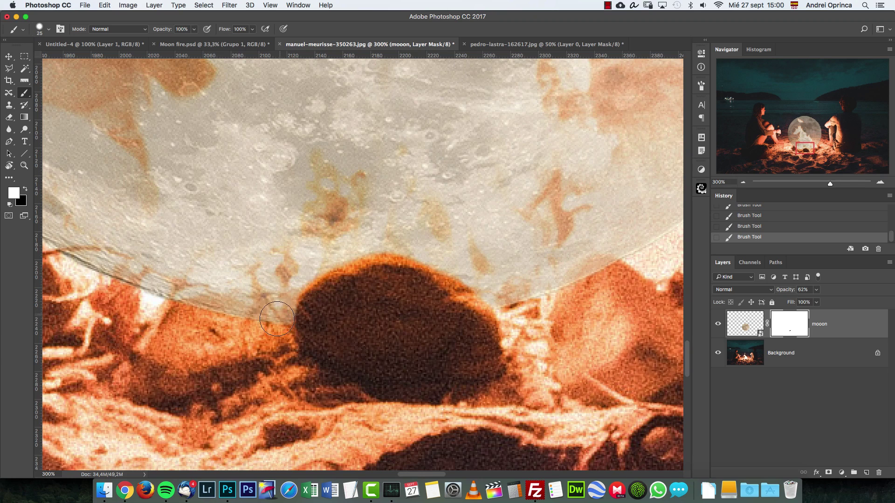
key(x)
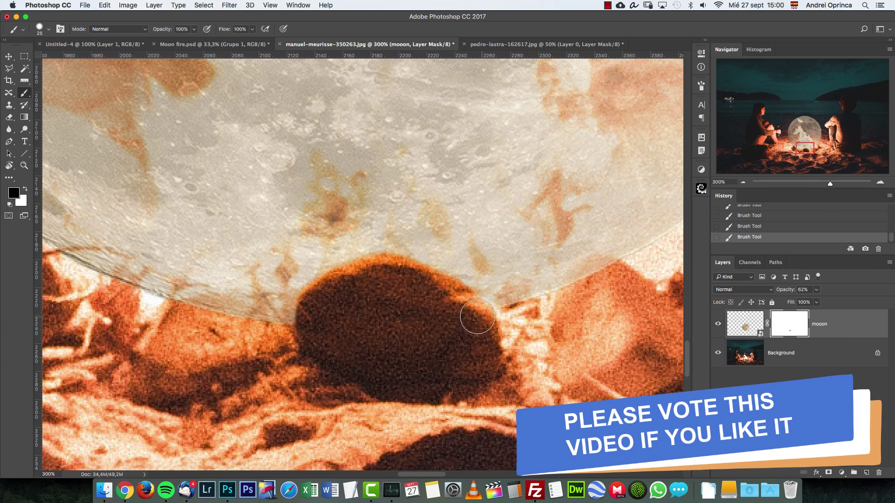
Refine the mask around the campfire shape at the lower-left edge with a size 10 brush
scroll(463, 303, left, 15)
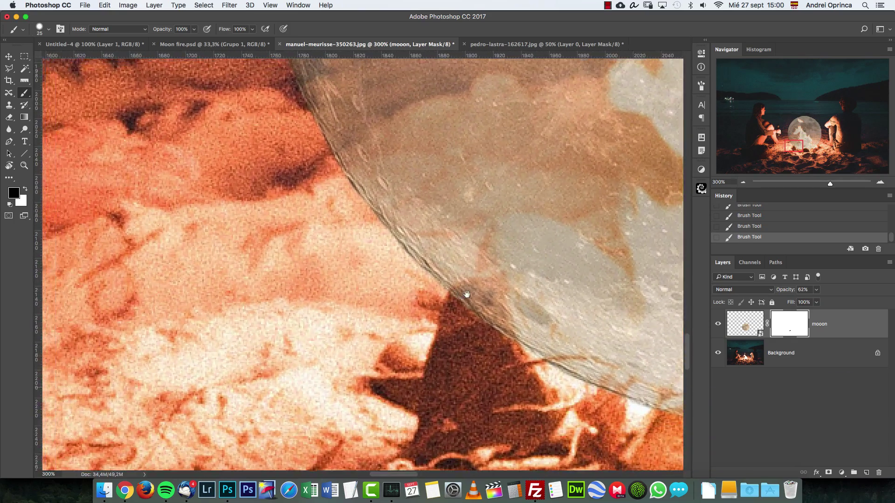
mouse_move(466, 294)
mouse_down()
mouse_move(451, 272)
mouse_move(441, 277)
mouse_move(468, 291)
mouse_move(460, 256)
mouse_move(427, 270)
mouse_move(443, 290)
mouse_move(433, 280)
mouse_move(461, 255)
mouse_move(484, 325)
mouse_move(449, 267)
mouse_up()
key(bracketleft)
key(bracketleft)
key(bracketleft)
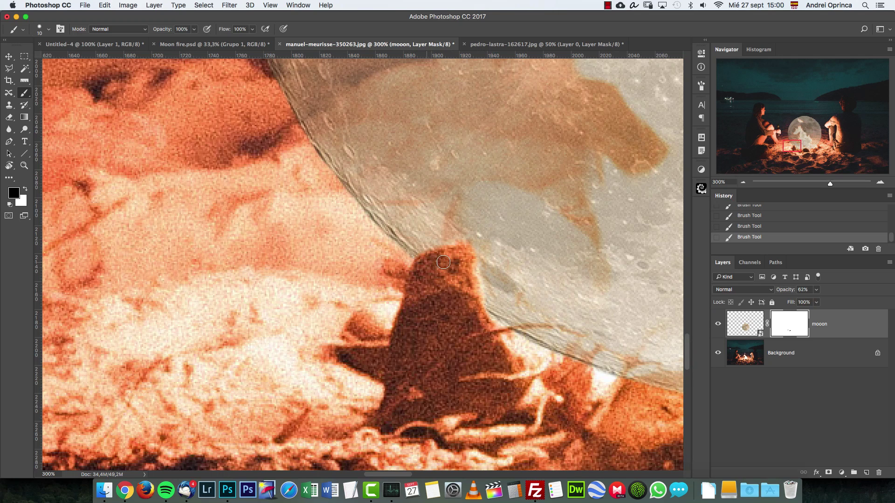
key(x)
mouse_move(457, 233)
mouse_down()
mouse_move(480, 248)
mouse_move(481, 281)
mouse_move(469, 281)
mouse_up()
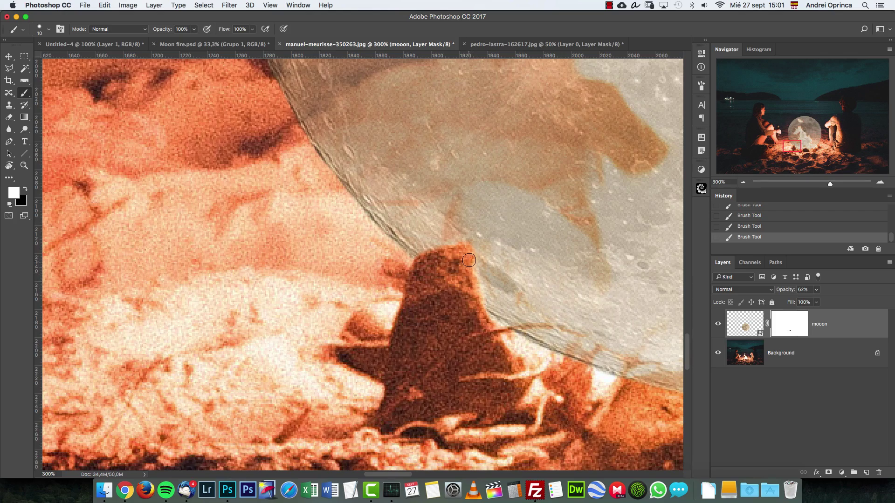
key(x)
key(super+1)
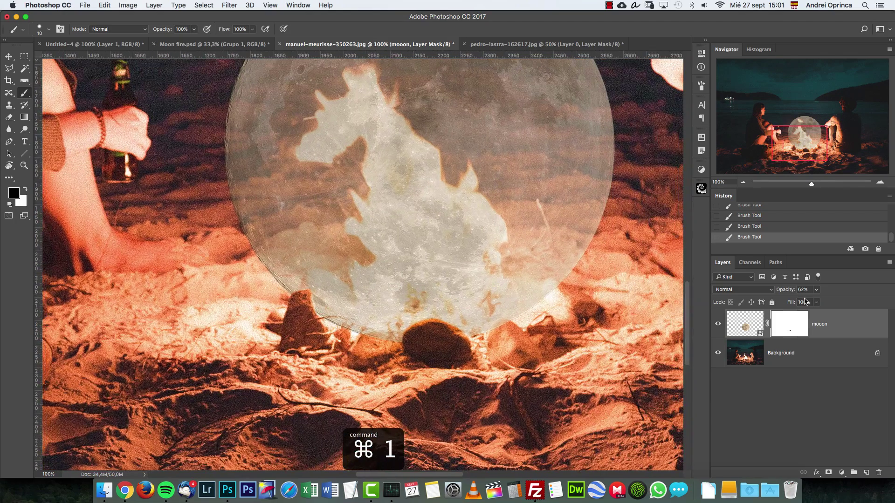
Raise the mooon layer's opacity back to 100%
click(816, 290)
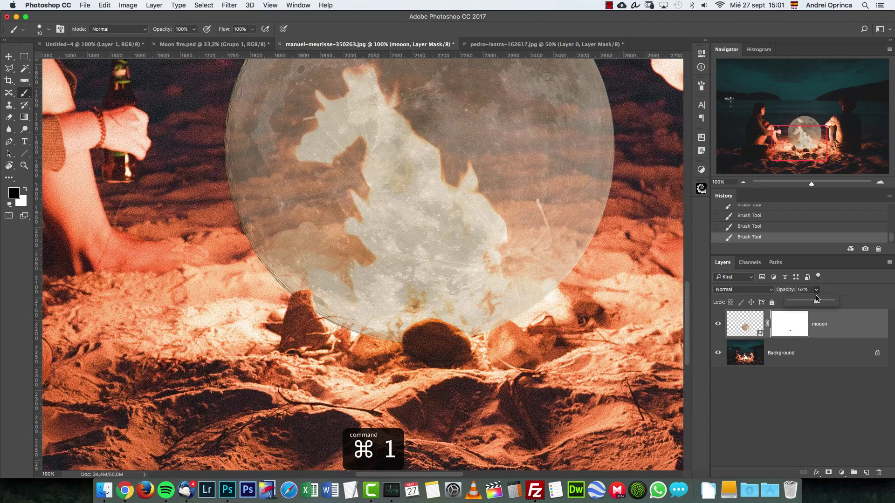
drag(818, 301, 853, 312)
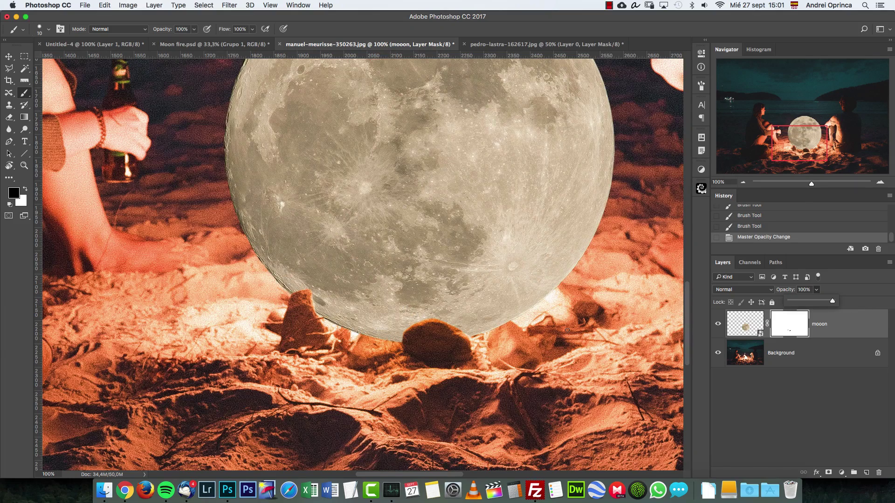
scroll(326, 314, up, 3)
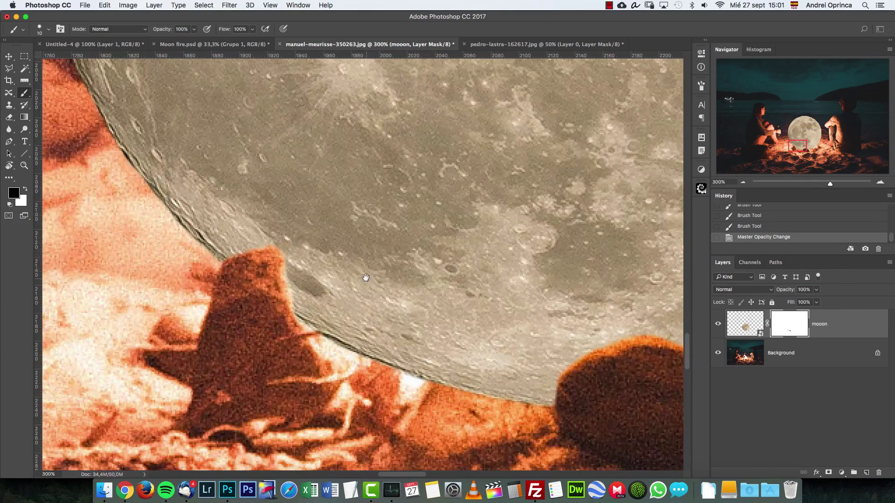
Paint white along the moon's lower edge on the mask, then zoom out to review the scene
key(x)
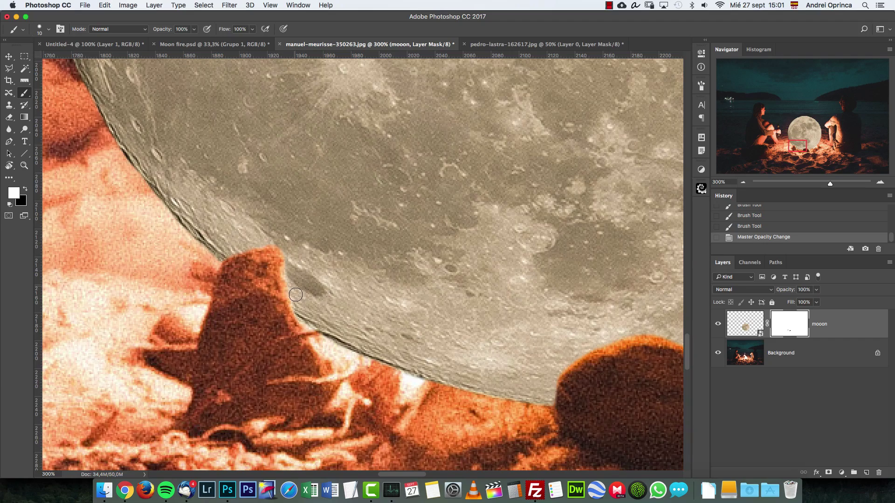
mouse_move(299, 307)
mouse_down()
mouse_move(284, 247)
mouse_move(257, 244)
mouse_up()
key(super+1)
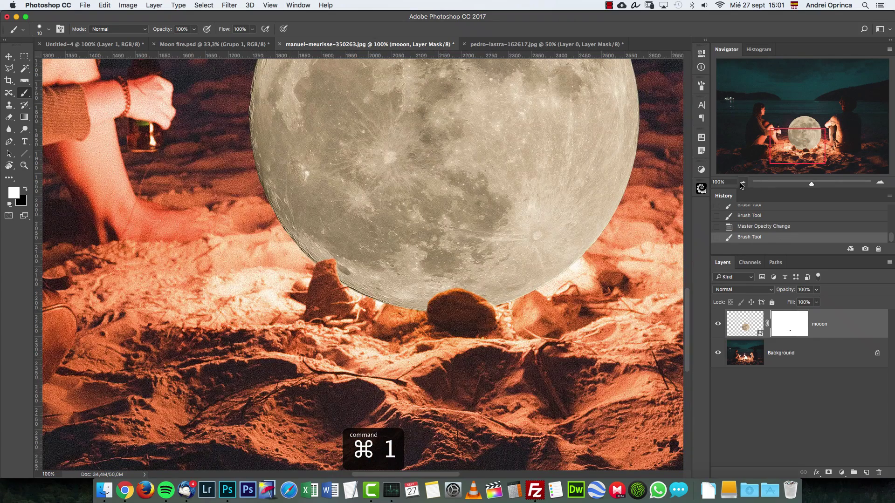
click(743, 182)
click(743, 182)
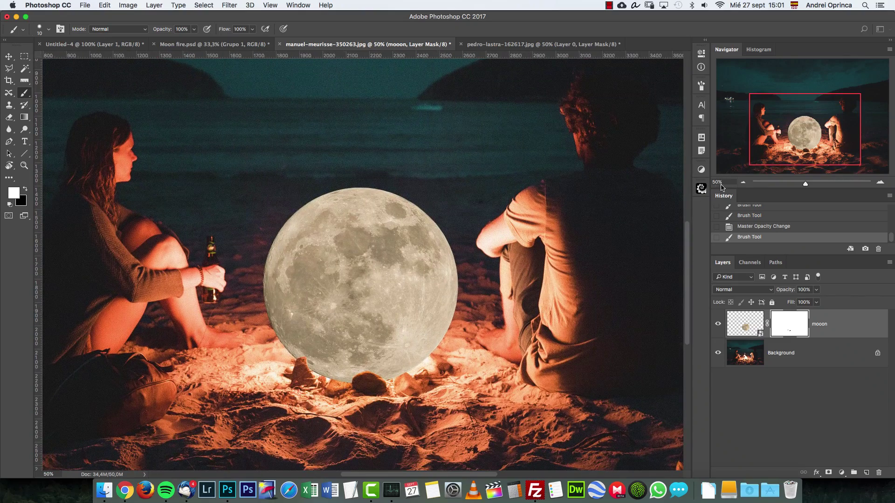
key(super+minus)
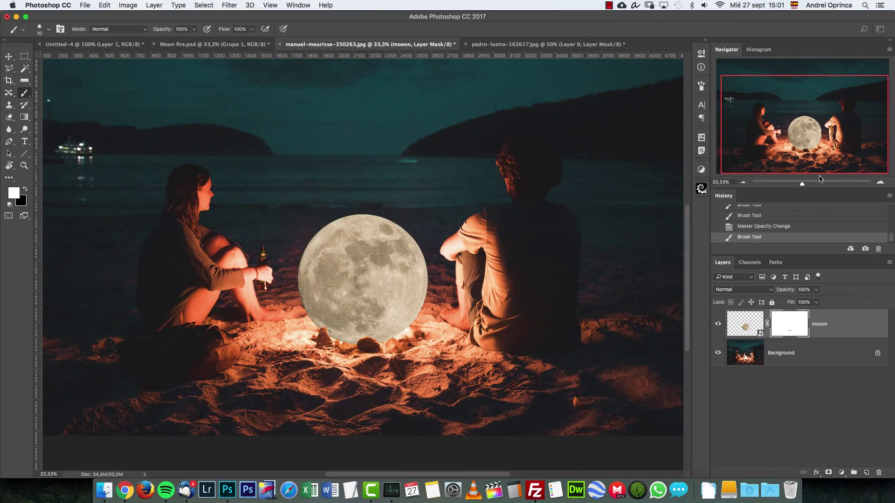
key(super+plus)
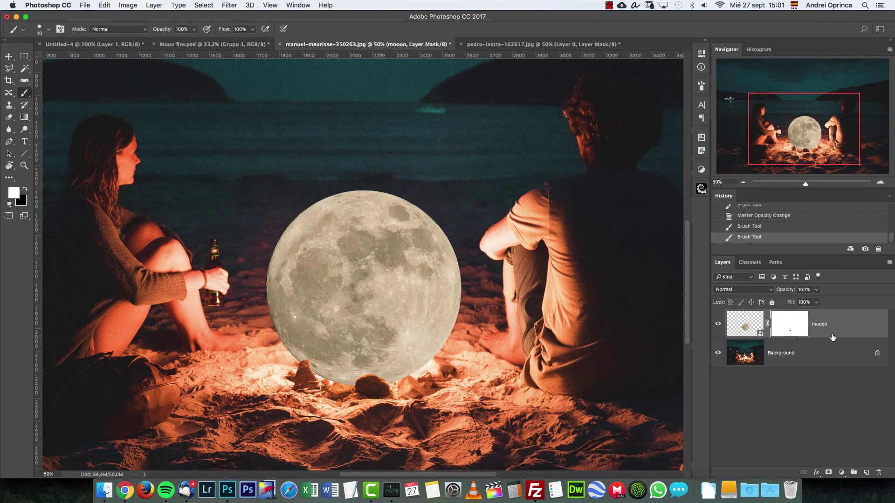
Add a Curves adjustment layer clipped to the mooon layer
click(842, 472)
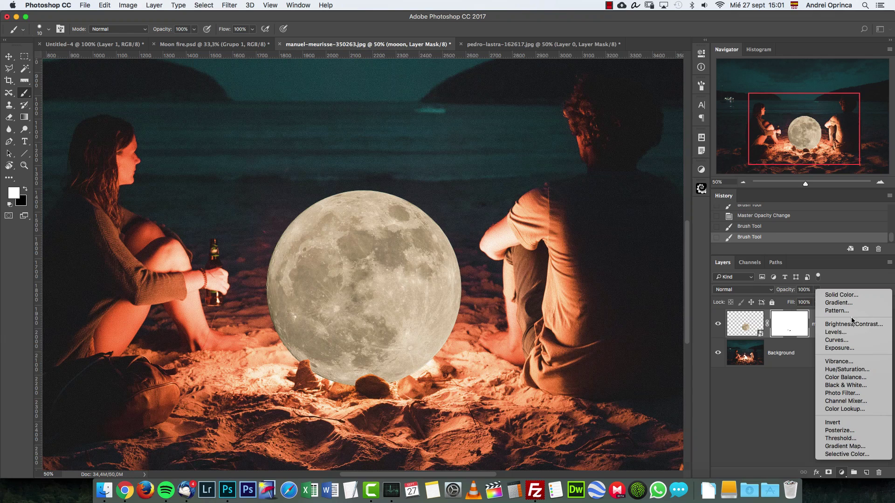
click(851, 344)
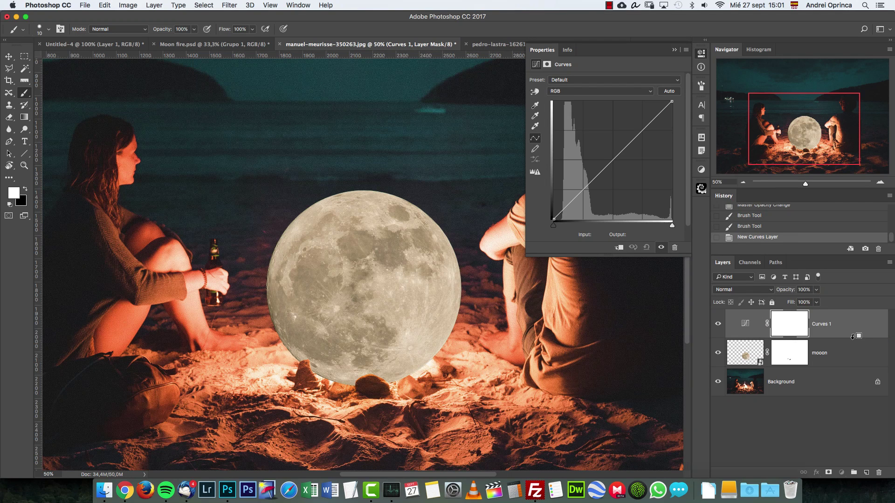
alt+click(845, 339)
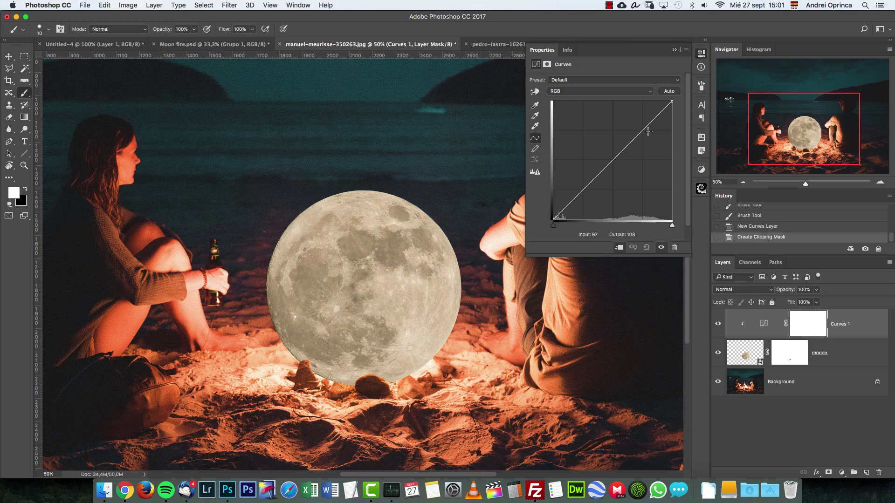
Lower the Blue highlights to 172 and Green highlights to 195 in Curves 1
click(599, 96)
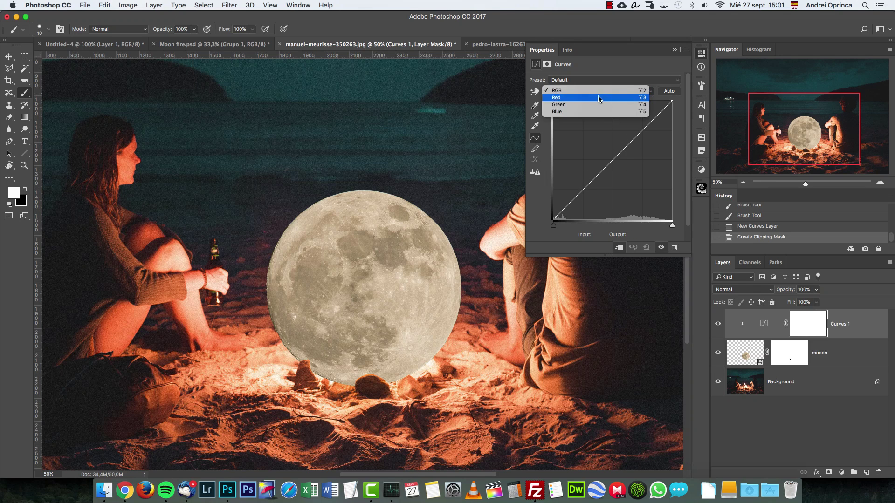
click(574, 115)
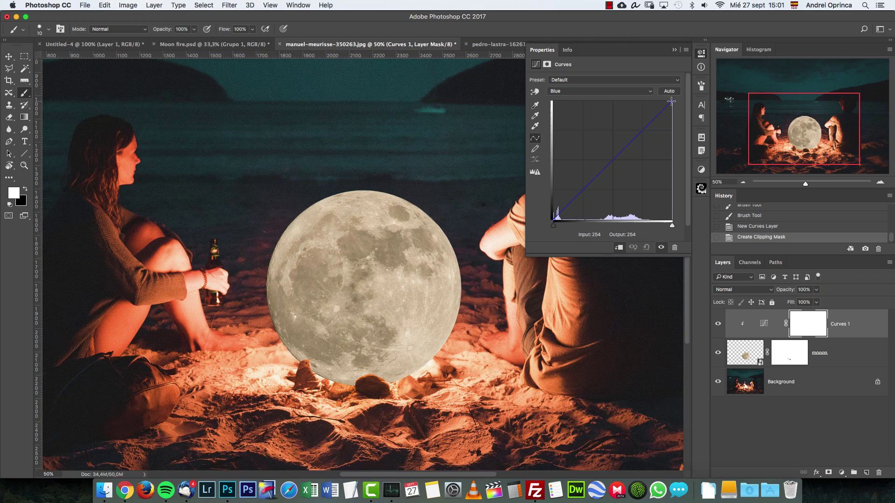
drag(671, 101, 686, 141)
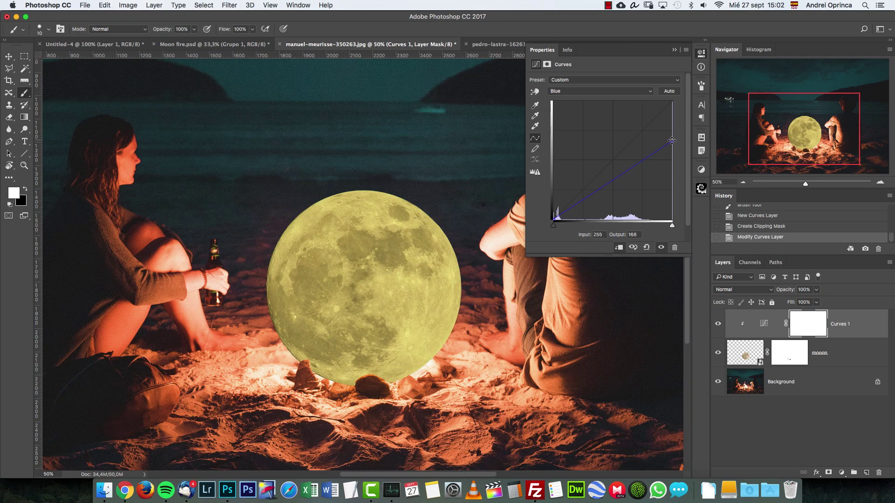
drag(672, 141, 672, 139)
click(607, 91)
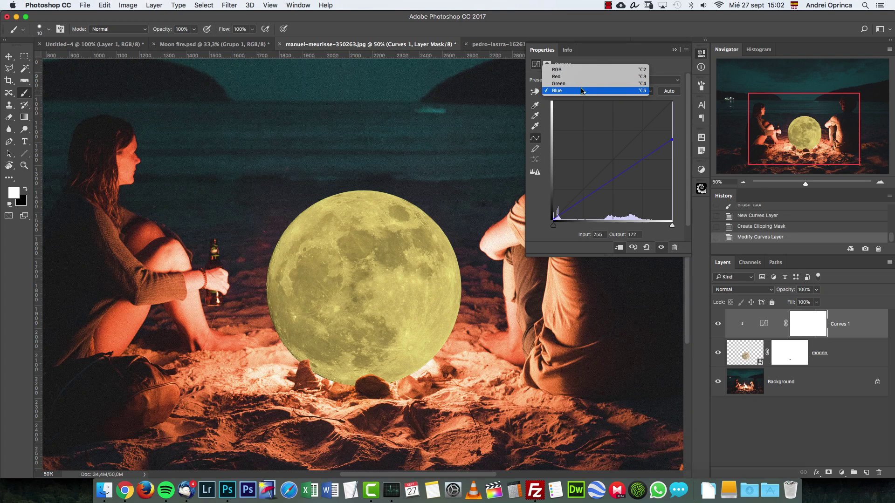
click(569, 84)
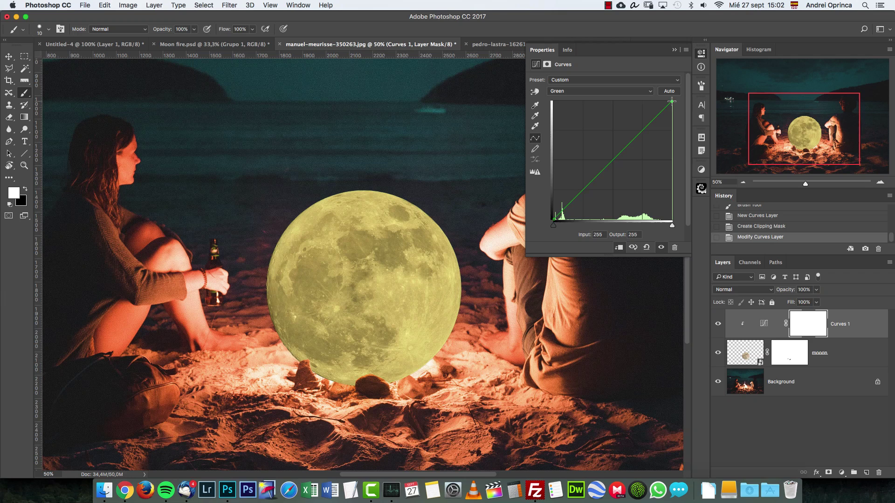
drag(672, 102, 670, 131)
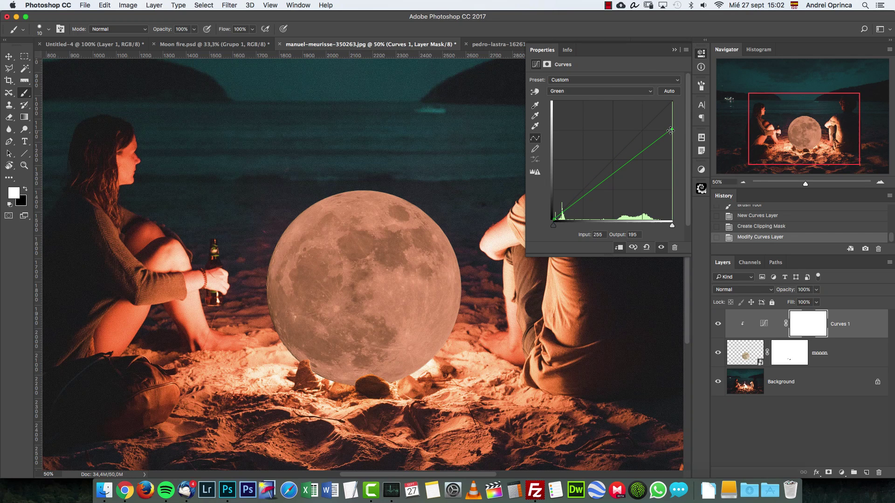
Shape the composite RGB curve into a two-point S-curve to brighten and add contrast to the moon
click(606, 91)
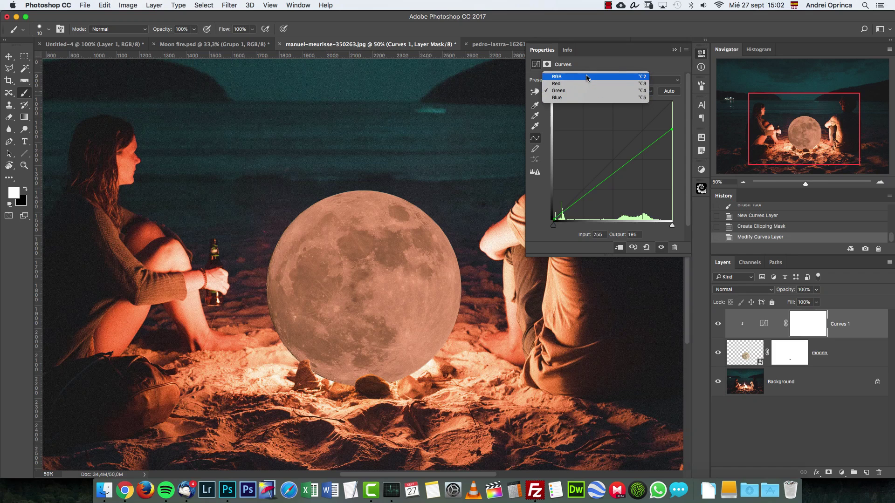
click(587, 75)
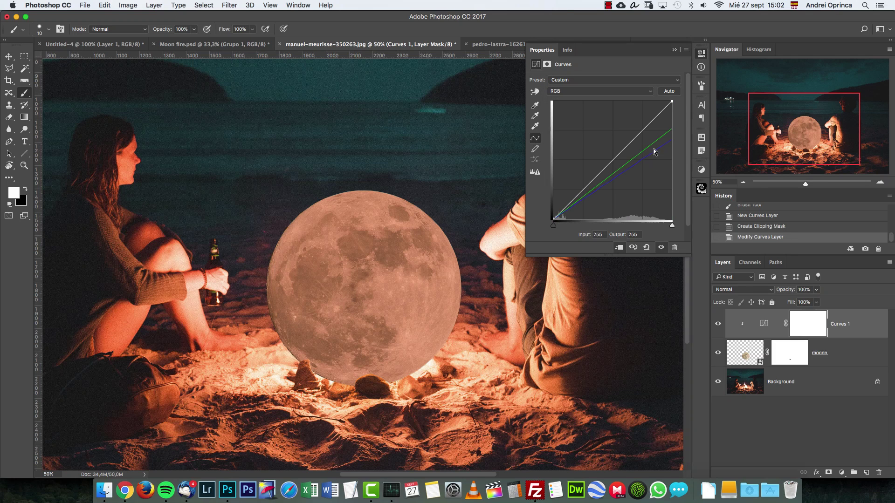
drag(635, 137, 636, 124)
mouse_move(581, 183)
mouse_down()
mouse_move(585, 208)
mouse_move(588, 200)
mouse_up()
drag(636, 125, 634, 120)
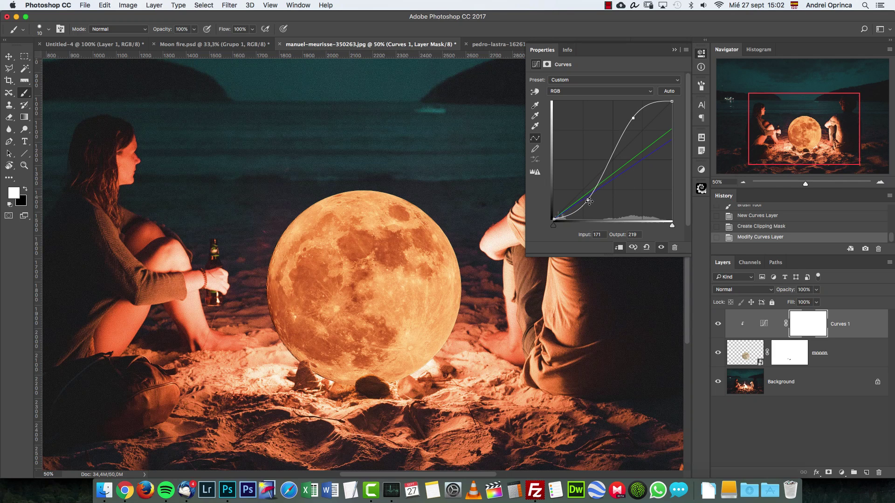
drag(587, 200, 589, 195)
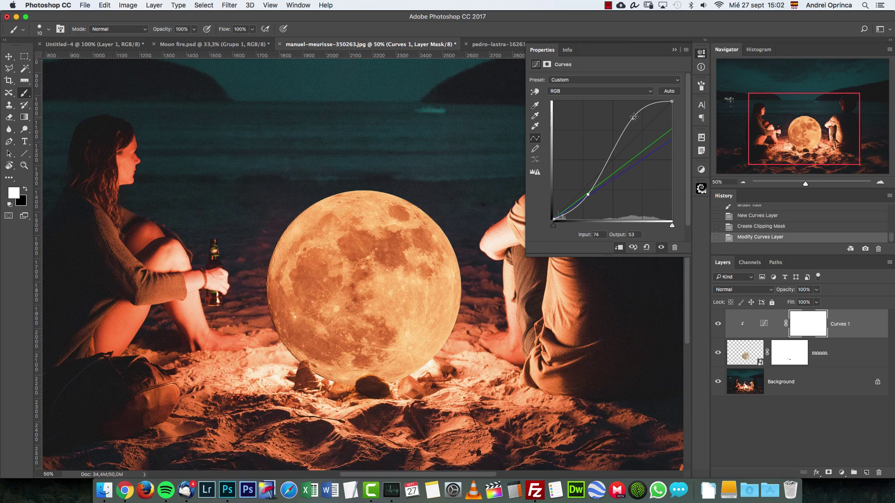
drag(634, 117, 631, 117)
Raise the Red channel curve so the moon glows orange, then select the mooon layer
click(596, 91)
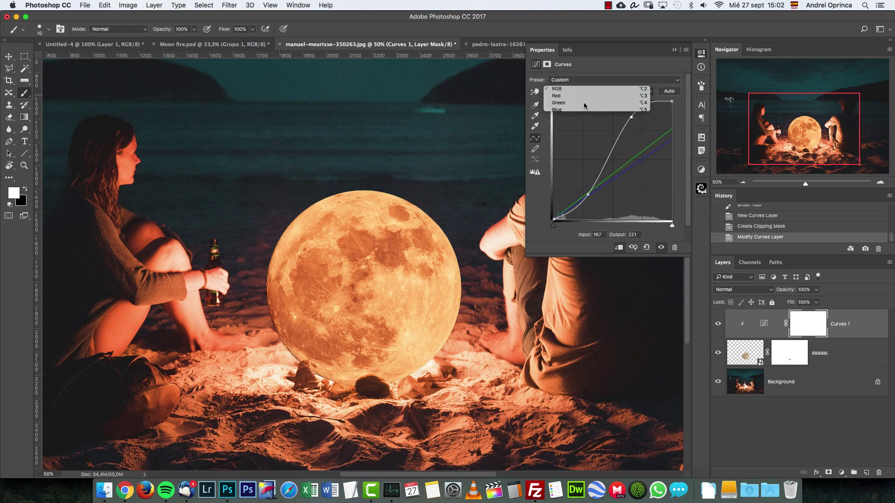
click(585, 98)
drag(648, 126, 648, 121)
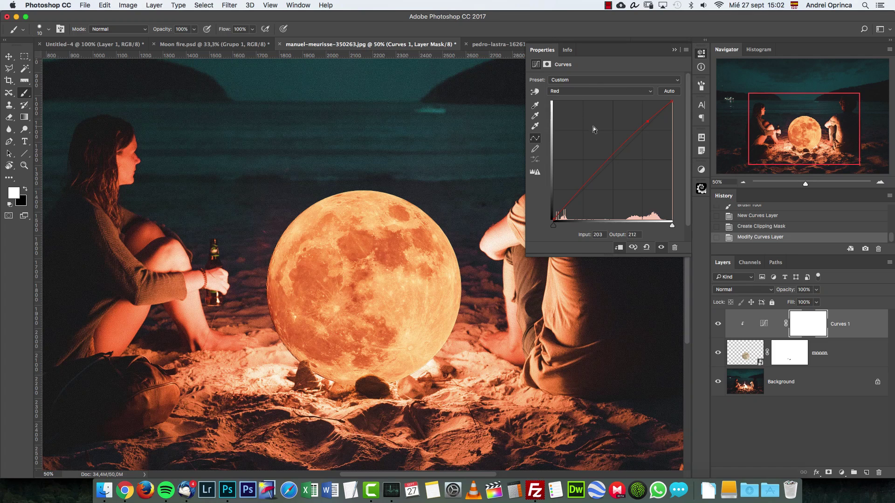
click(674, 50)
drag(782, 126, 785, 134)
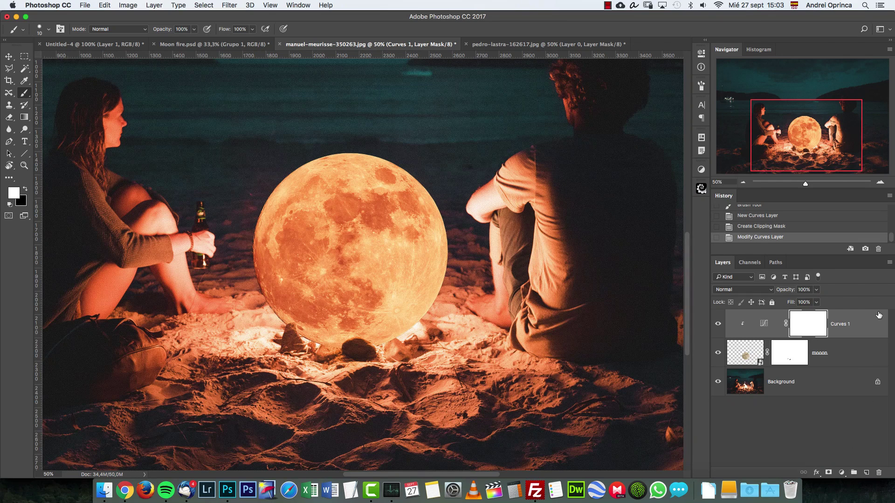
click(847, 352)
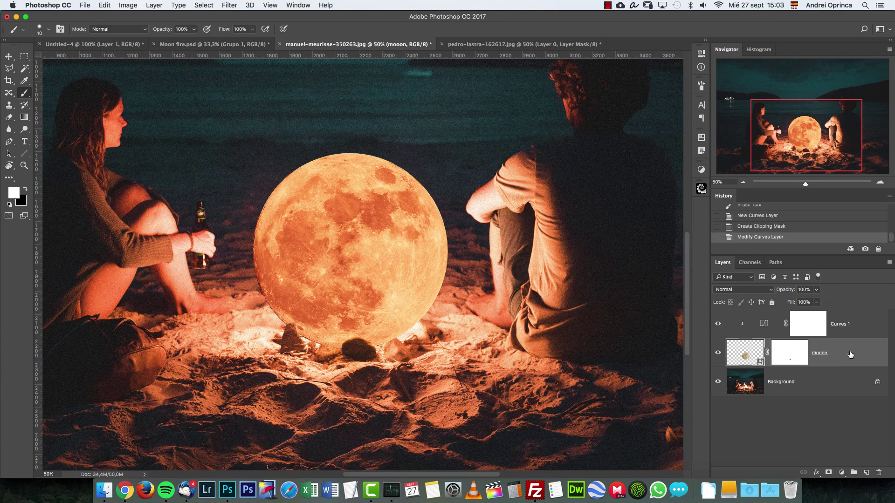
Add an Outer Glow to the moon layer and set its blend mode to Screen
double_click(850, 354)
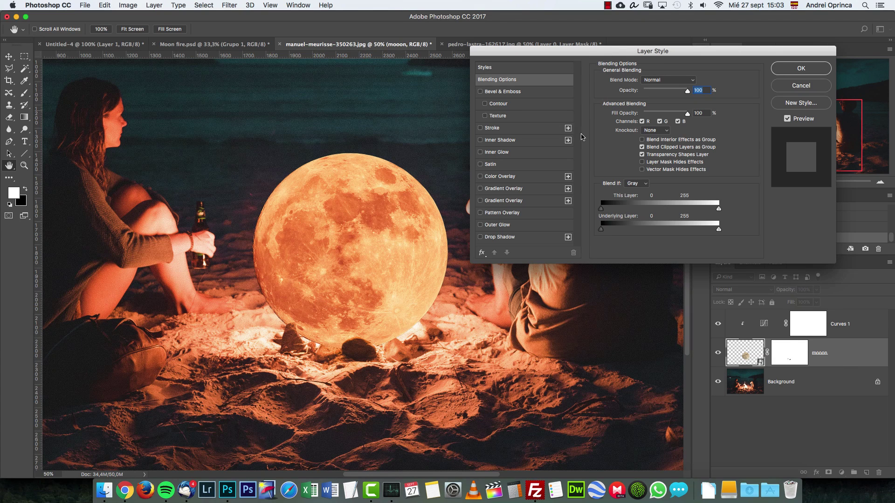
click(493, 226)
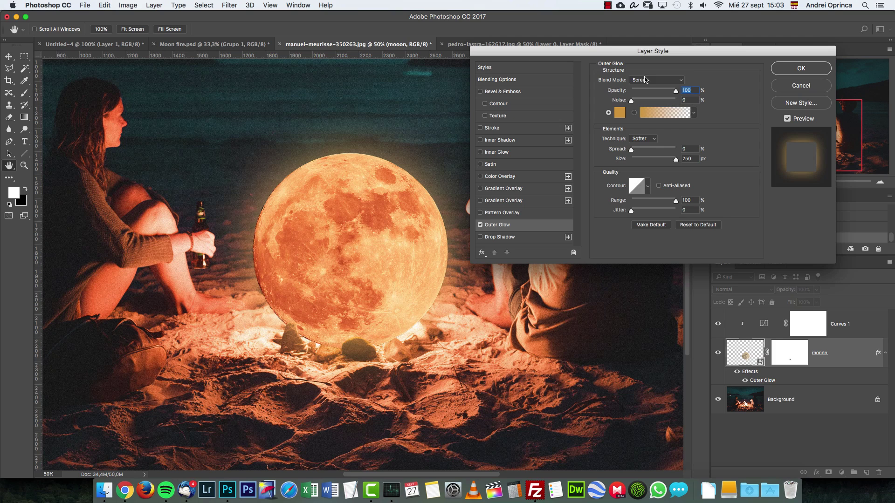
click(645, 80)
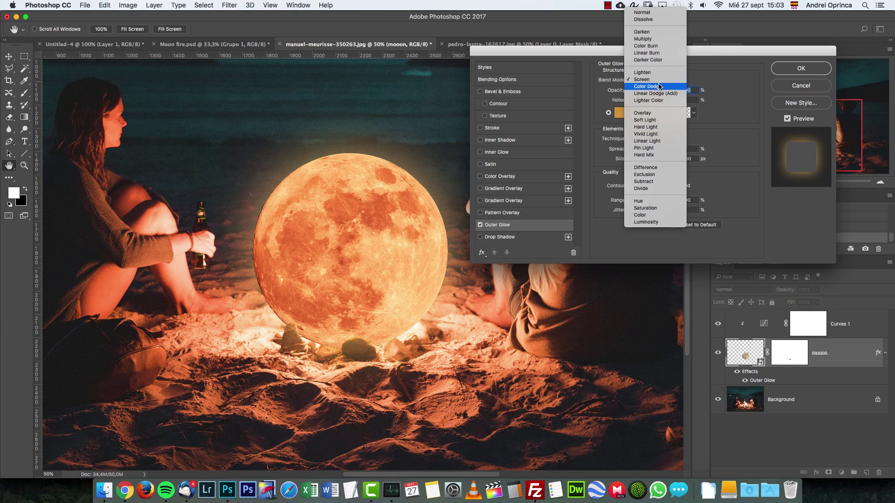
click(659, 87)
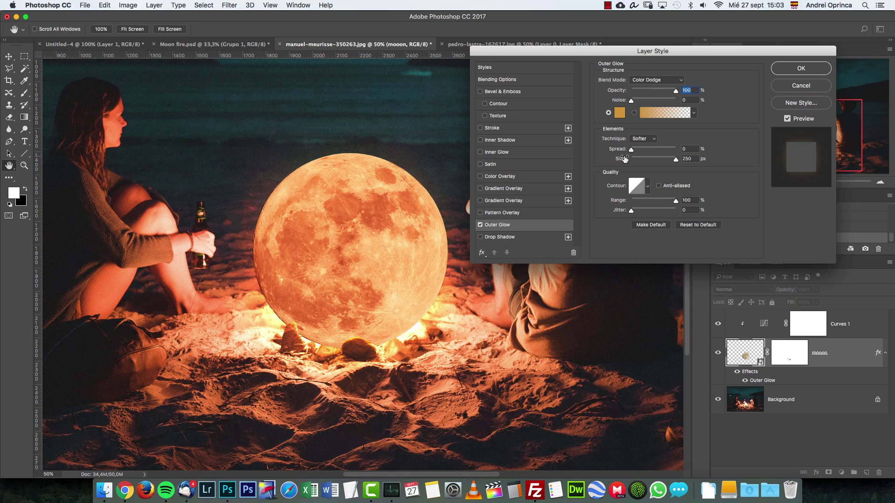
click(654, 80)
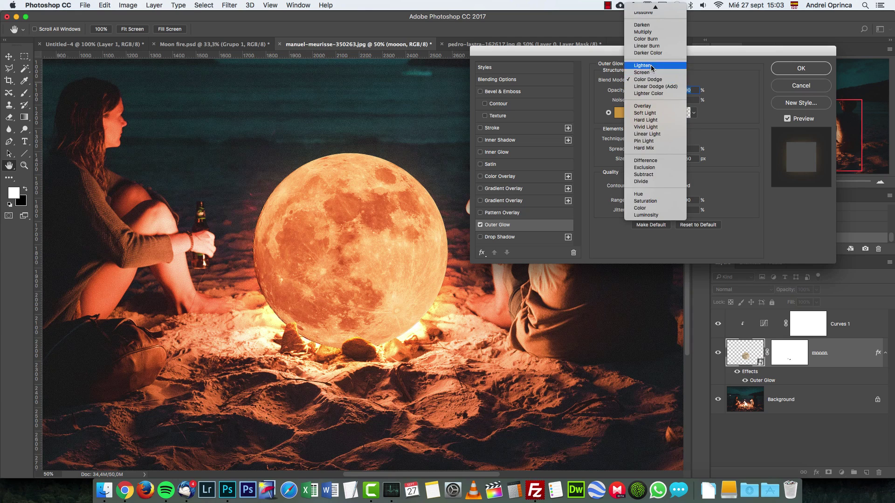
click(651, 68)
click(648, 81)
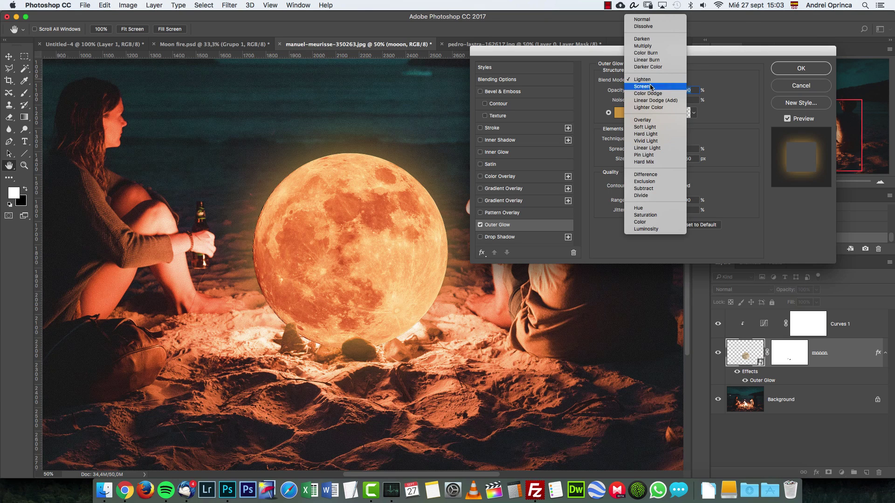
click(650, 88)
Color the outer glow a deep orange sampled from the moon and narrow its range to 70%
click(621, 114)
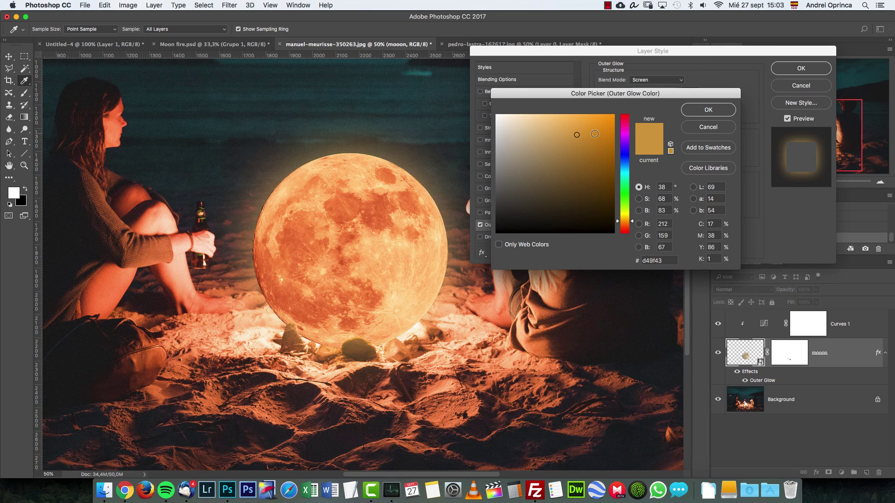
click(612, 135)
click(539, 162)
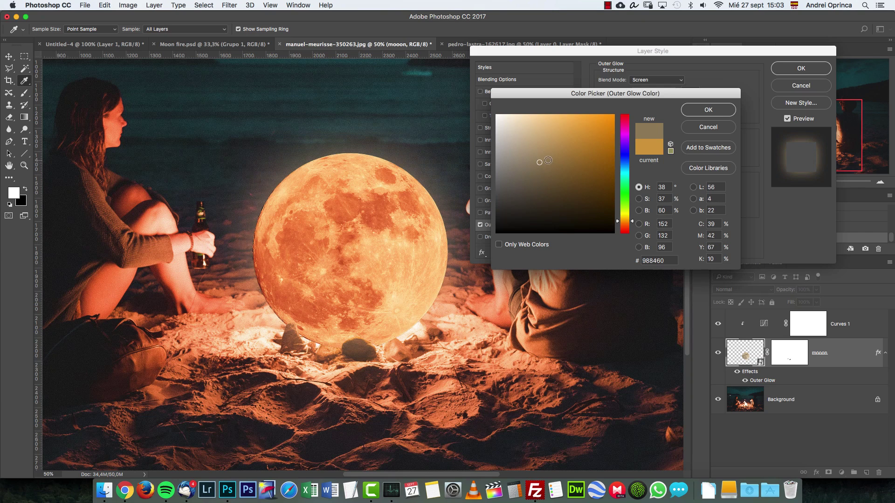
click(349, 175)
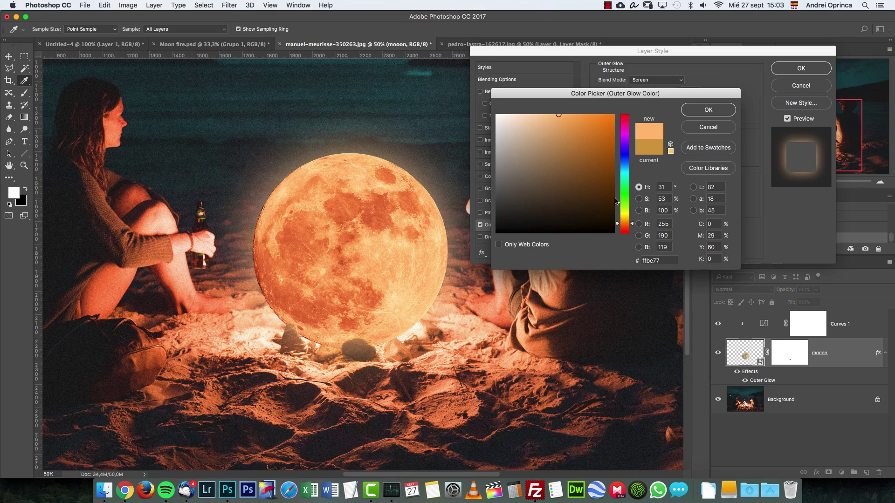
drag(560, 131, 572, 134)
click(708, 110)
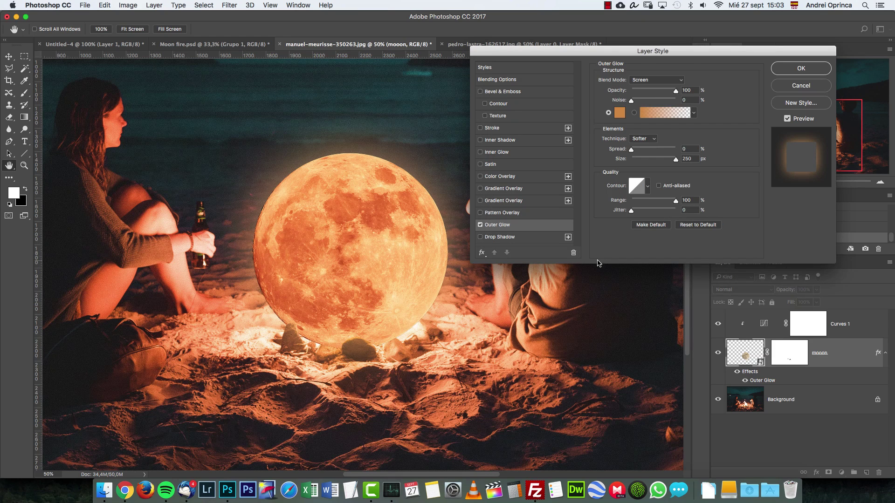
click(671, 202)
click(673, 160)
mouse_move(674, 201)
mouse_down()
mouse_move(653, 203)
mouse_move(675, 204)
mouse_move(662, 204)
mouse_up()
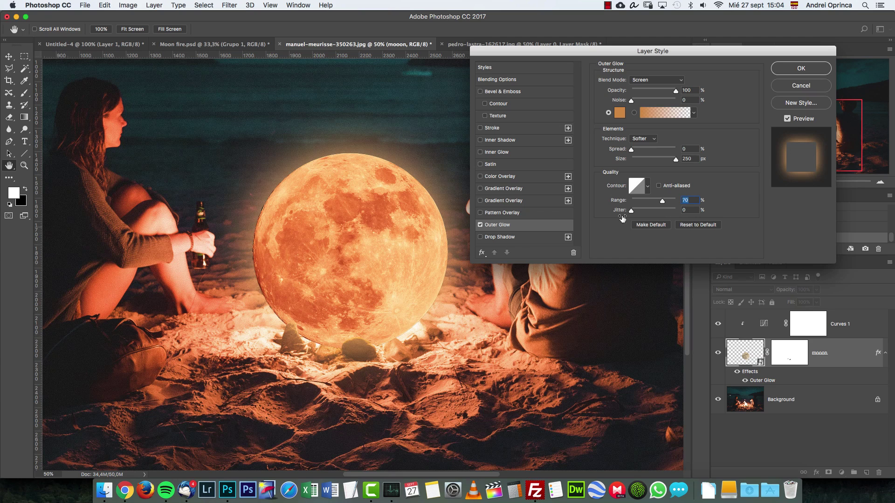
Replace the moon's Inner Shadow with an Inner Glow colored pale beige
click(501, 142)
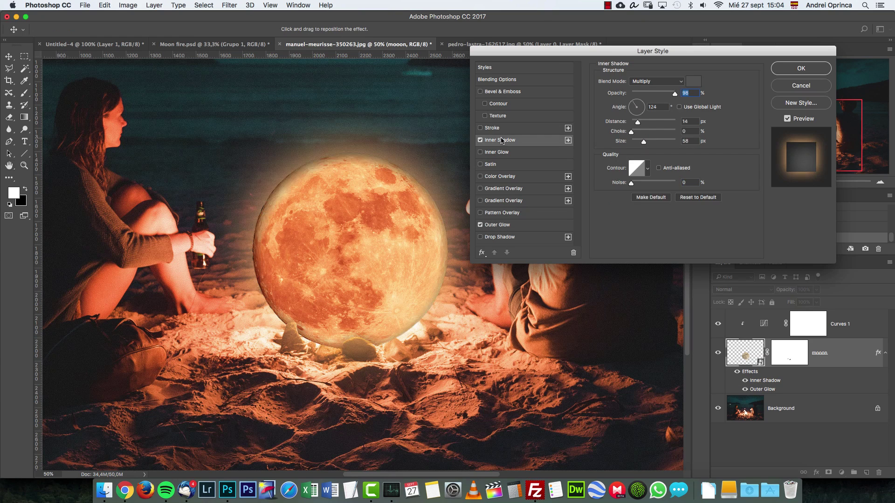
click(481, 140)
click(498, 153)
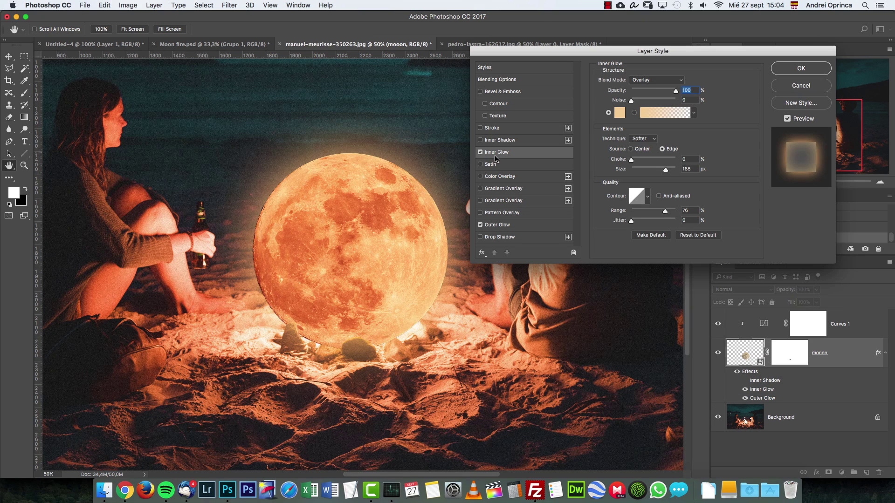
click(619, 113)
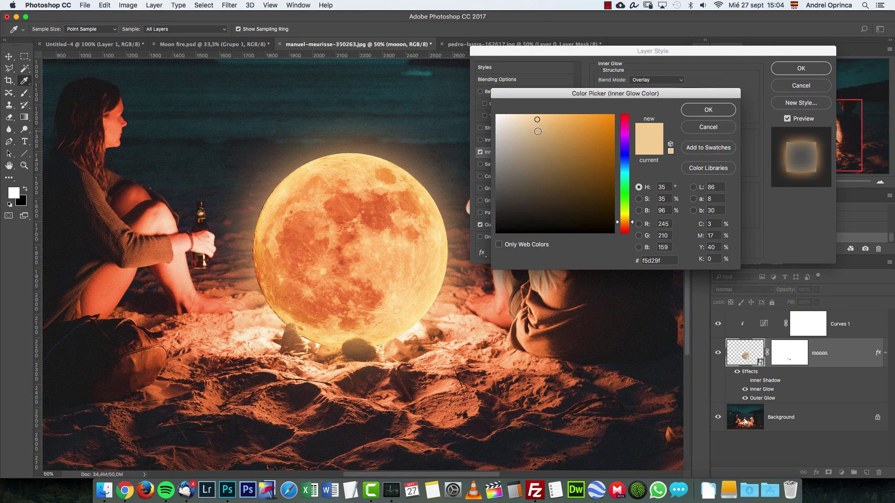
click(543, 141)
click(537, 124)
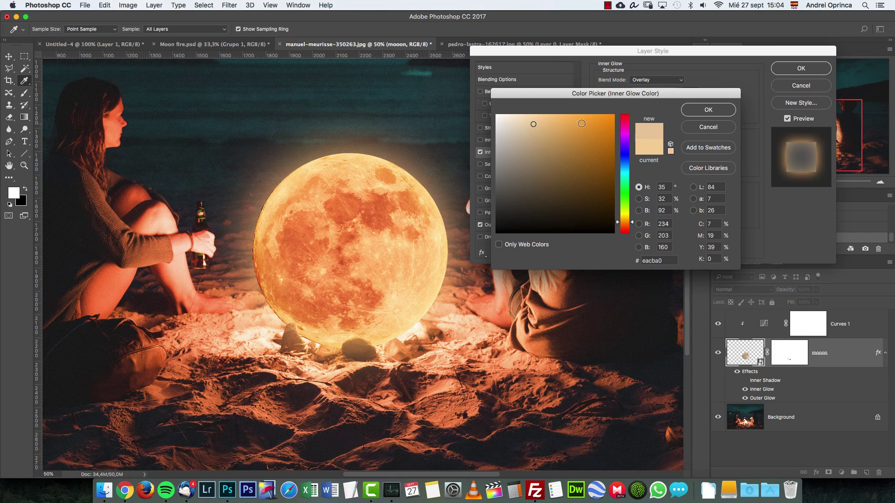
click(708, 110)
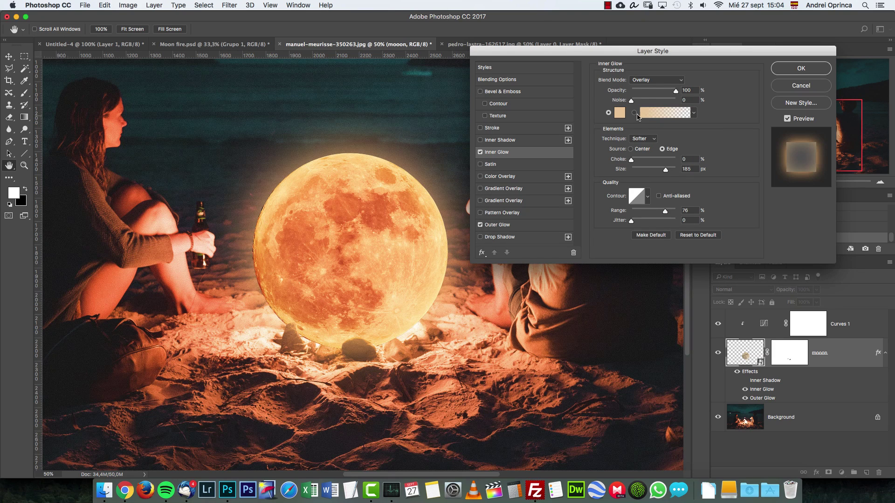
Reduce the inner glow size to 174 px and raise its range to 100
mouse_move(663, 168)
mouse_down()
mouse_move(644, 170)
mouse_move(664, 171)
mouse_up()
drag(665, 211, 679, 209)
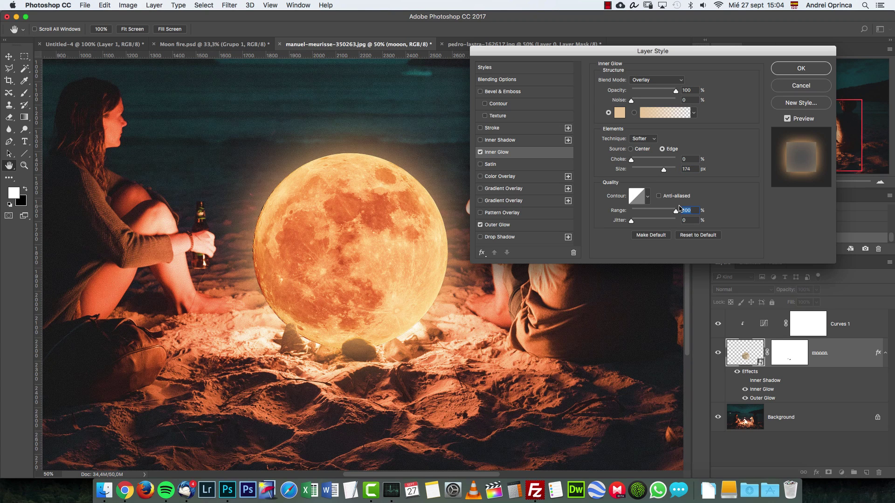
double_click(481, 152)
Add a Gradient Overlay to the moon at 72% opacity in Overlay blend mode
click(505, 192)
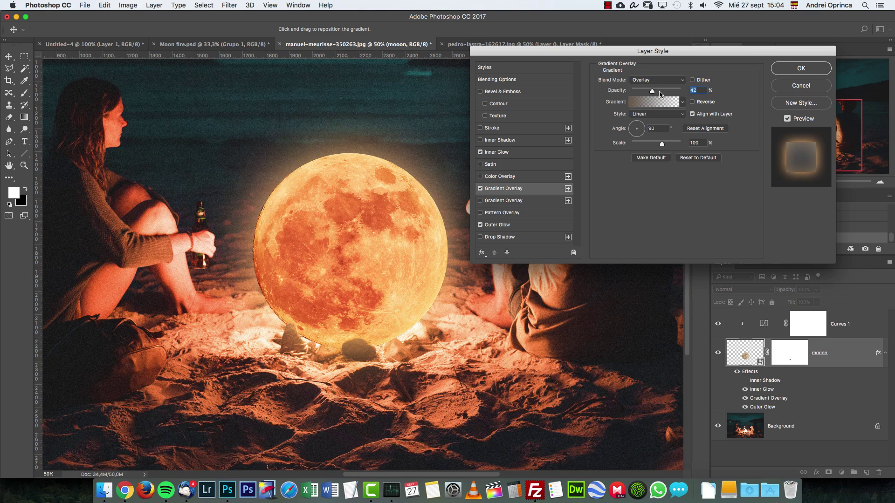
drag(659, 94, 654, 88)
click(649, 84)
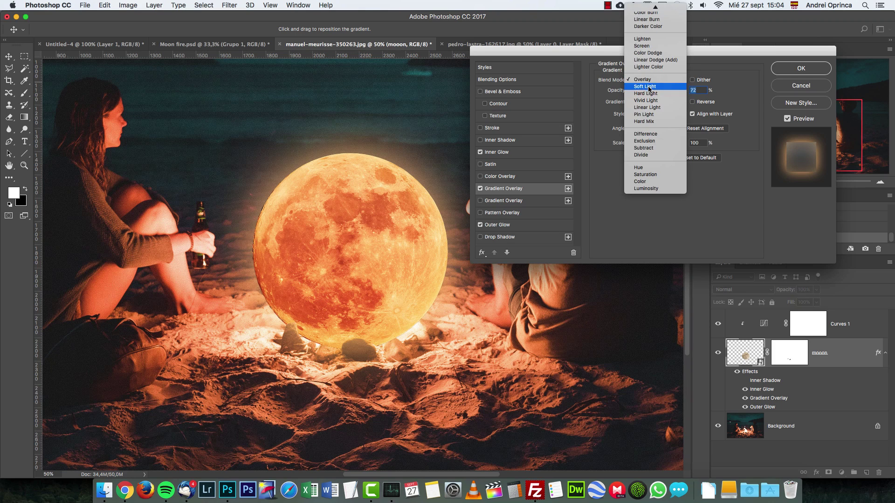
click(647, 91)
click(657, 80)
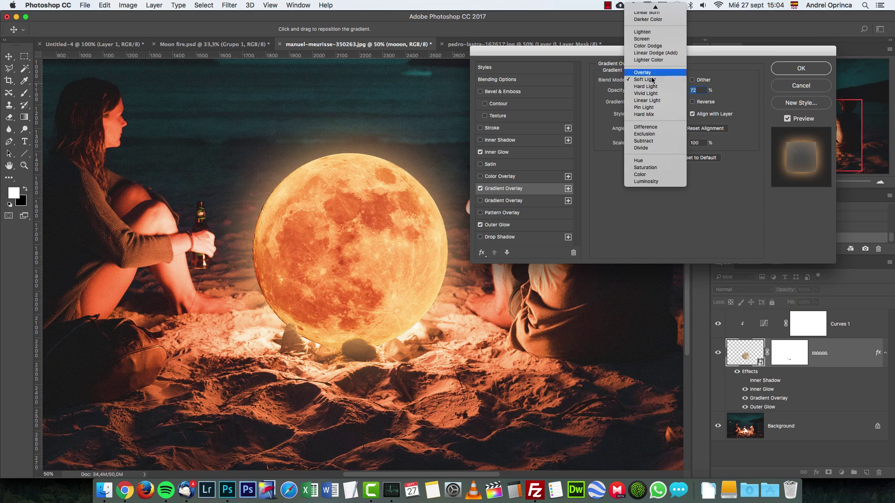
click(653, 74)
Make the gradient's left stop a dark greyish brown, keep the 90° angle, and apply the layer styles
click(646, 102)
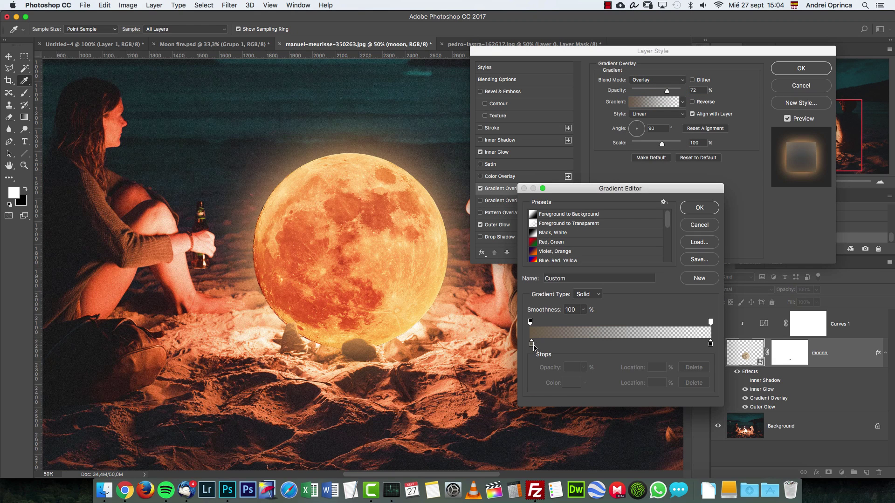
click(531, 344)
click(572, 383)
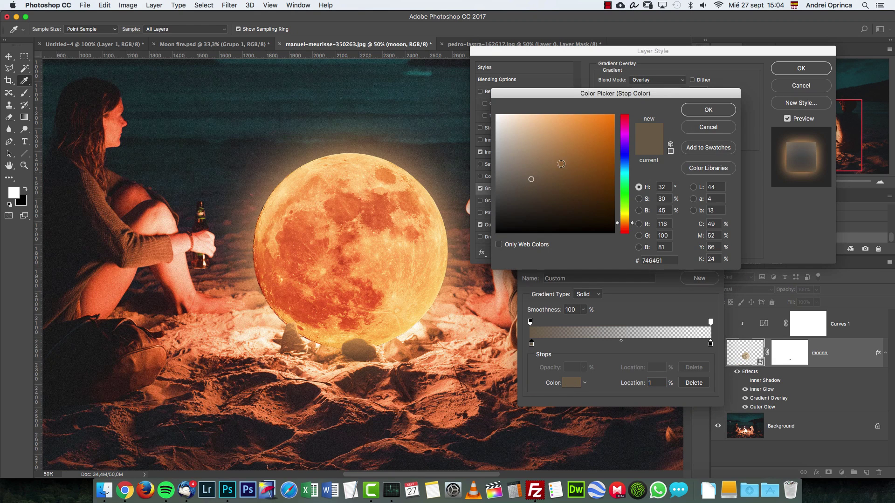
click(539, 191)
drag(539, 192, 522, 194)
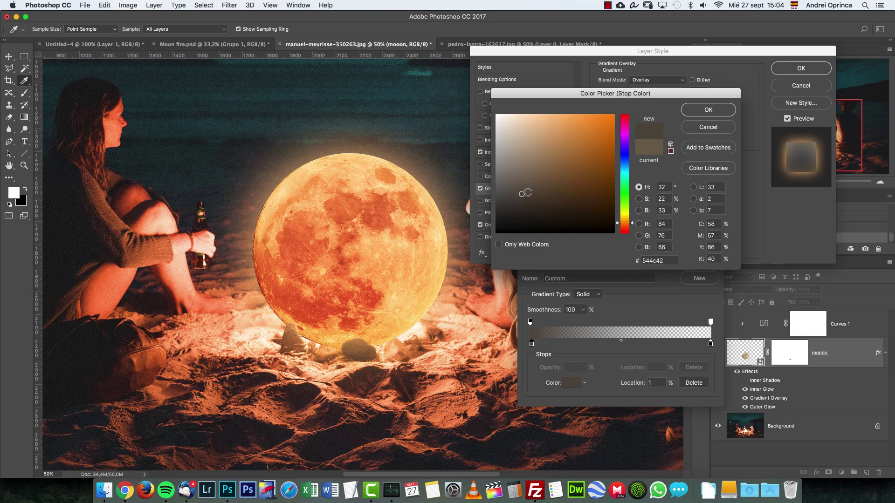
click(706, 112)
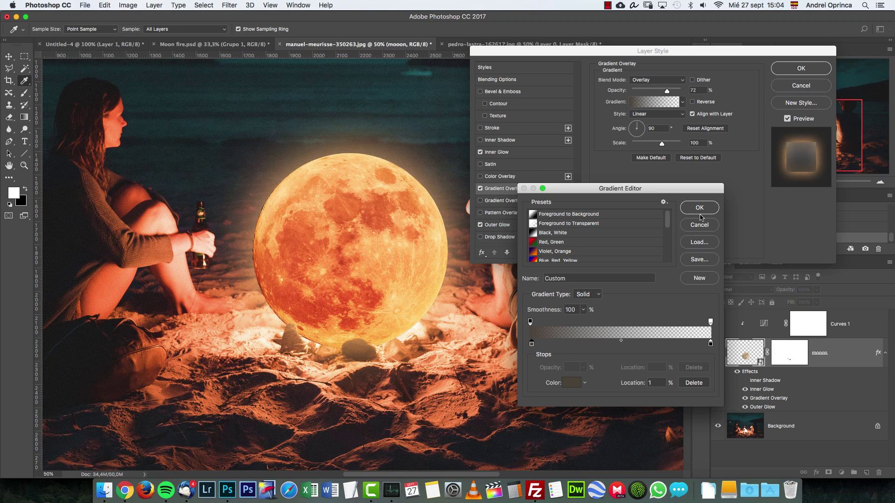
click(711, 345)
click(699, 208)
drag(638, 129, 641, 133)
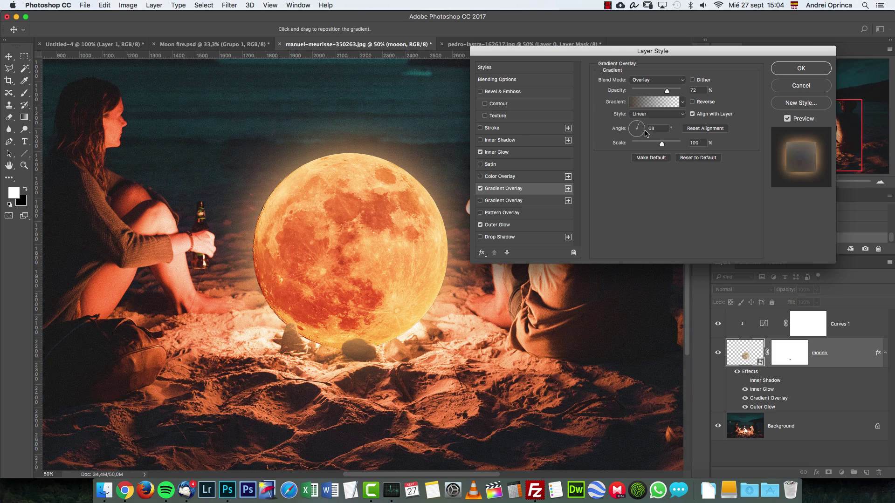
key(super+z)
click(789, 73)
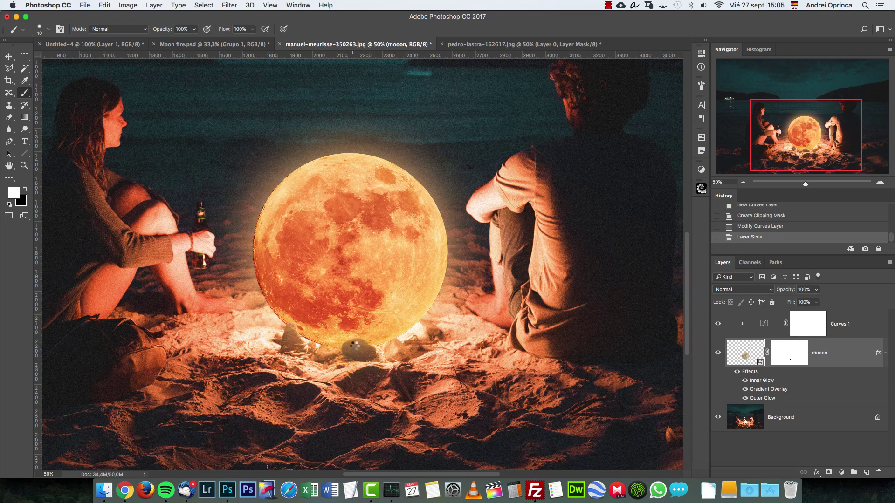
Zoom out to the whole image and add a Color Lookup adjustment layer
key(alt+bracketright)
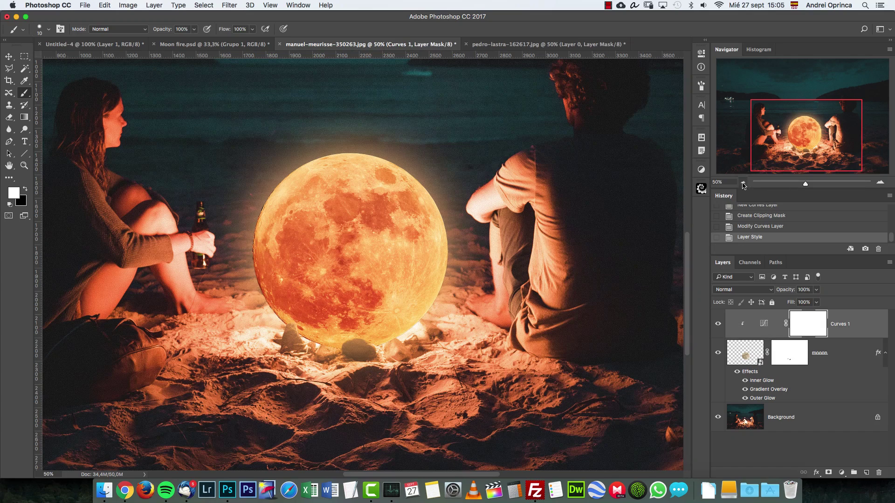
click(743, 182)
click(842, 471)
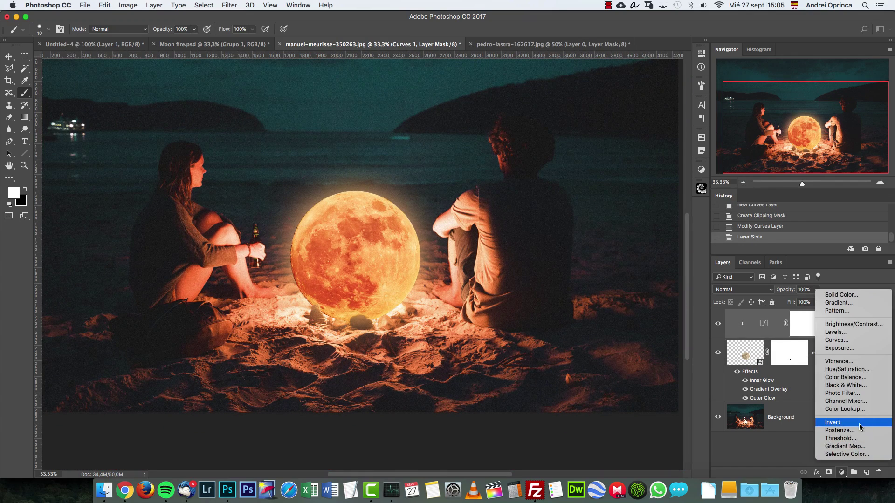
click(845, 409)
Load the DK79_Rec.709_32.cube lookup table and lower the layer's opacity to about 37%
click(632, 80)
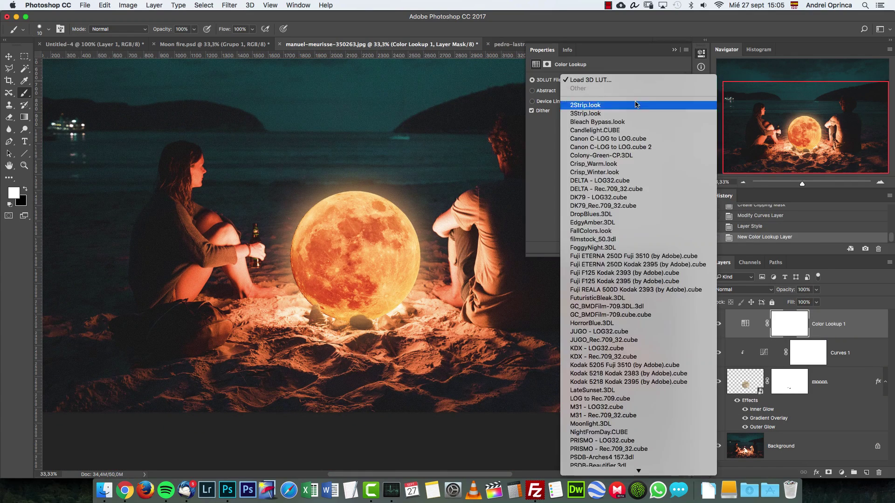
click(591, 215)
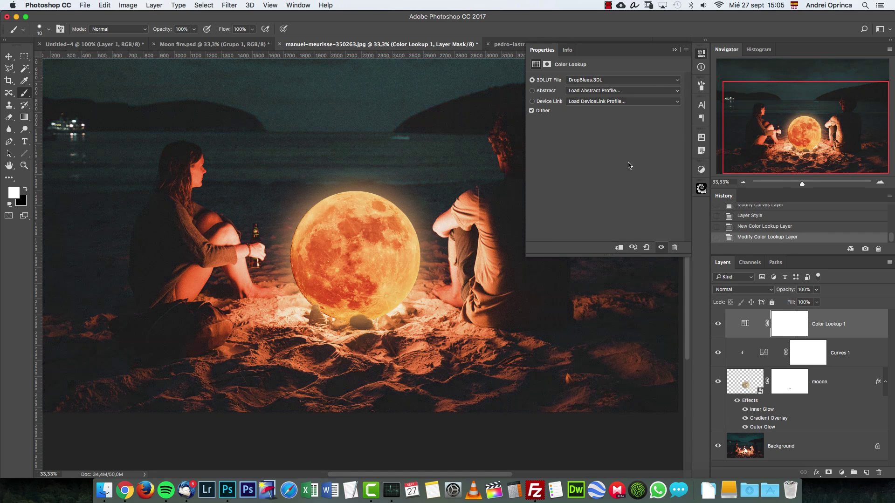
click(615, 82)
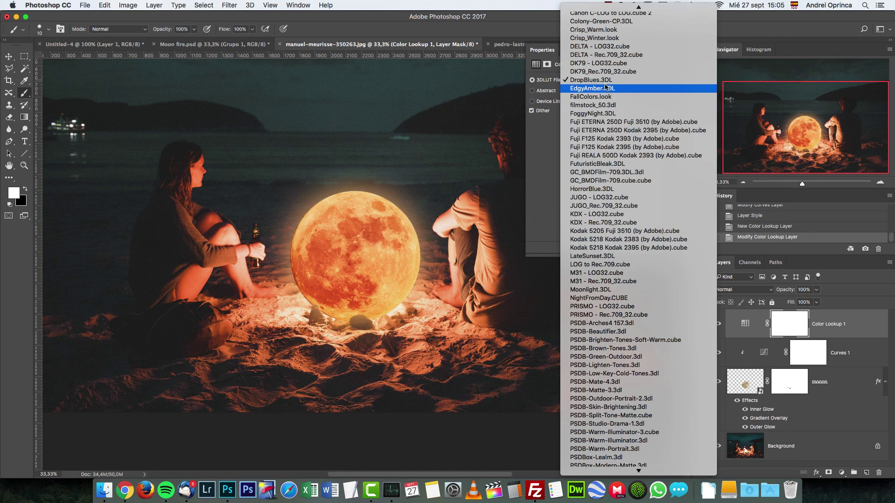
click(601, 71)
drag(817, 290, 789, 302)
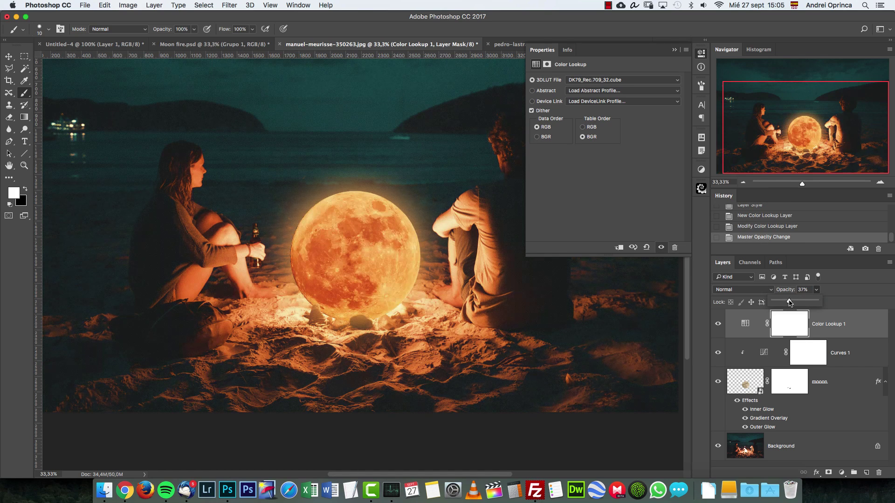
click(674, 50)
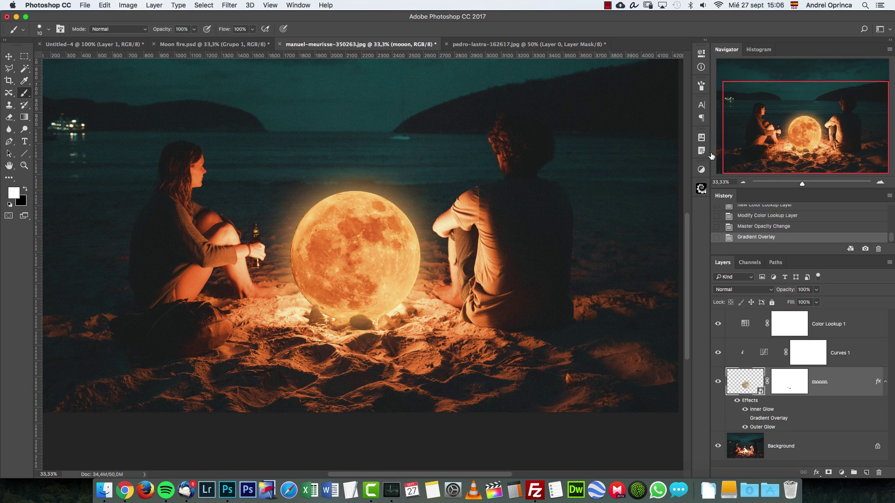